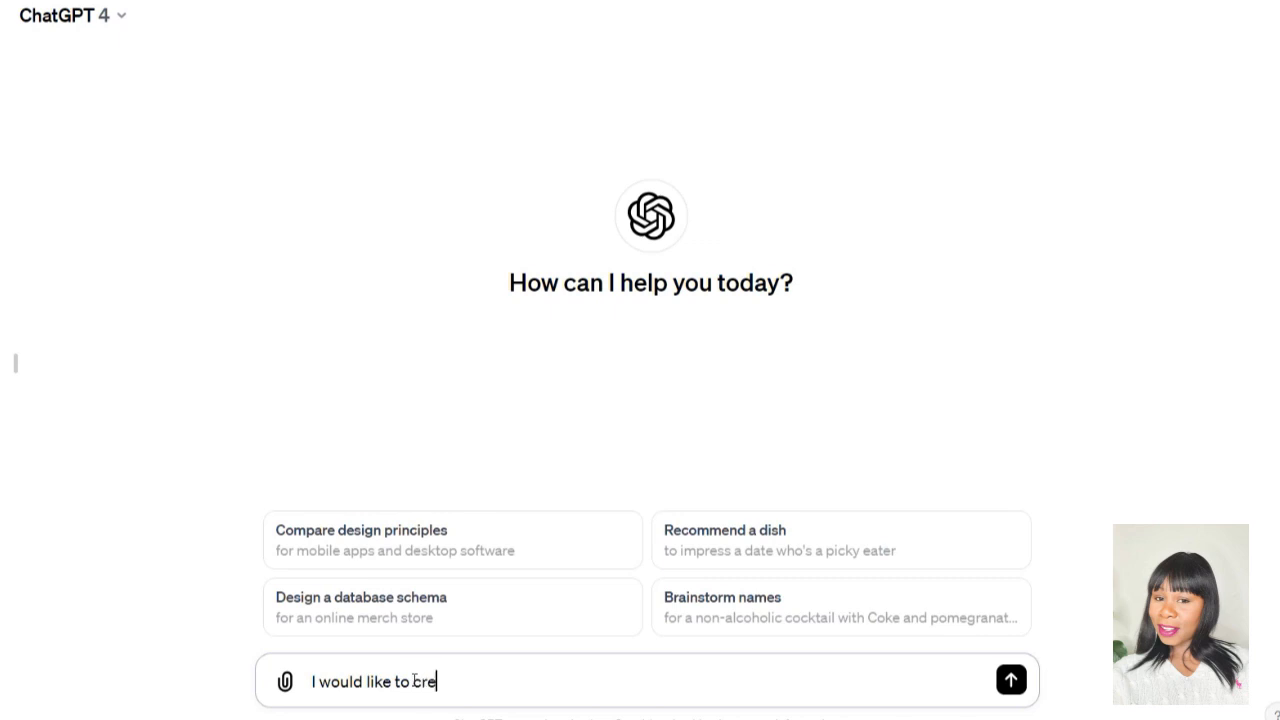
Write a prompt asking for image ideas for a christmas coloring book for kids ages 4-8.
type("ristmas co")
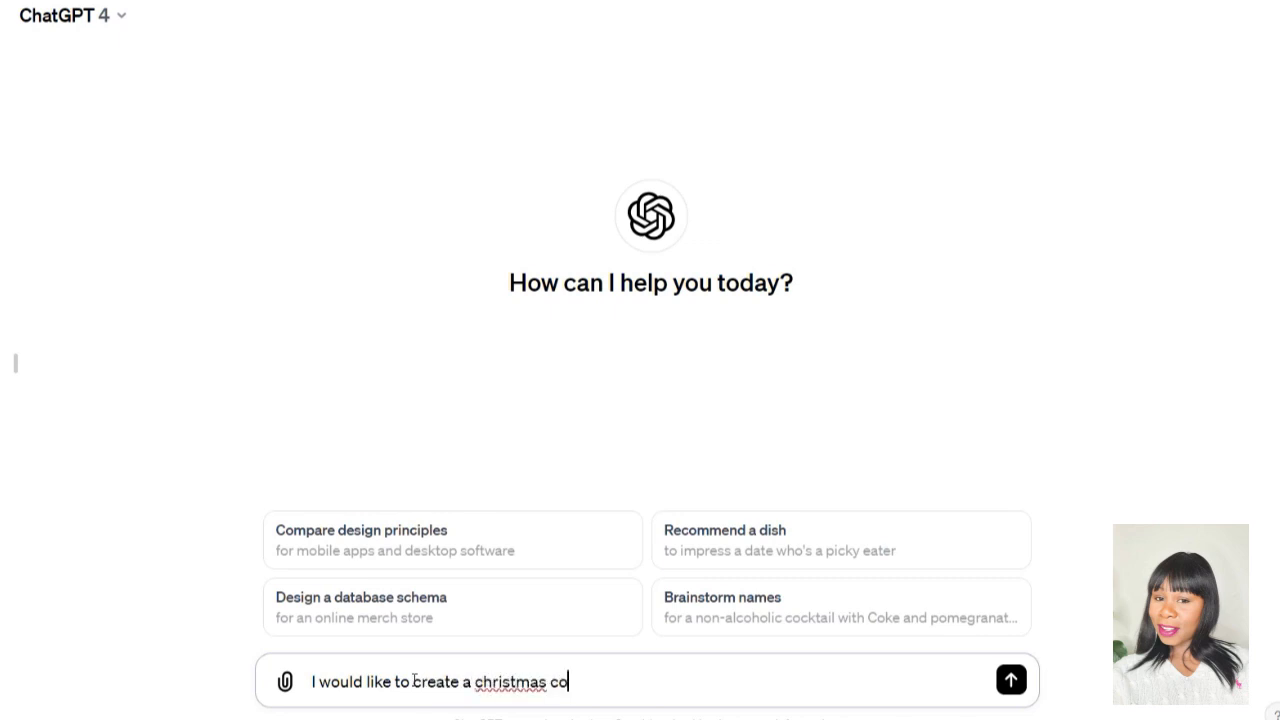
type("loring book")
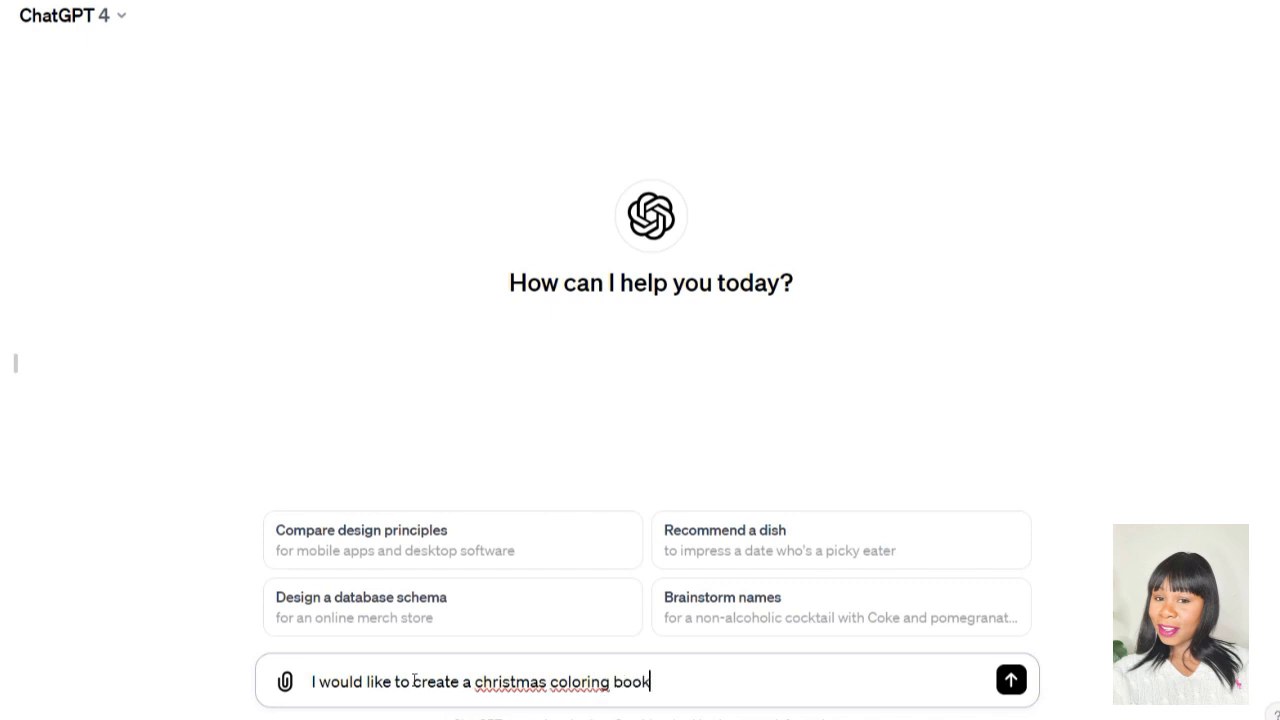
type(" for kids ages ")
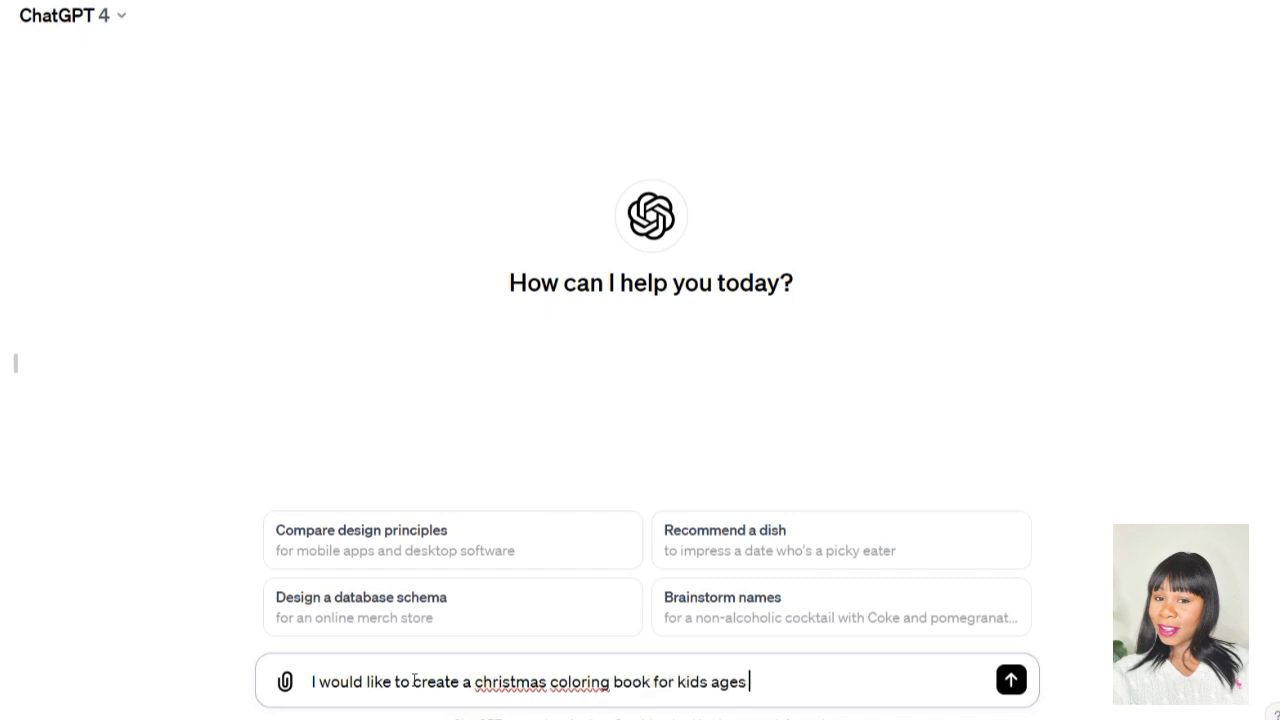
type("4-8. Ca")
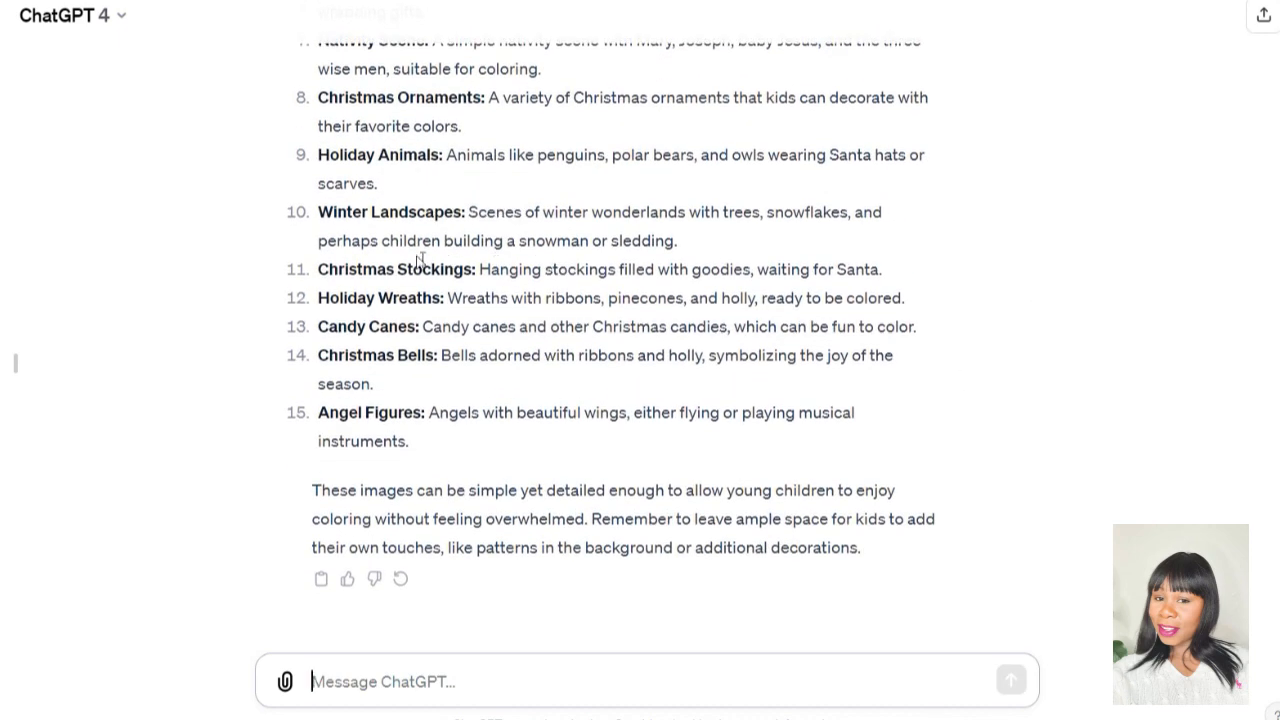
Copy the Holiday Animals idea from the list and send it as a new message to generate an illustration.
scroll(333, 263, "up", 2)
triple_click(345, 376)
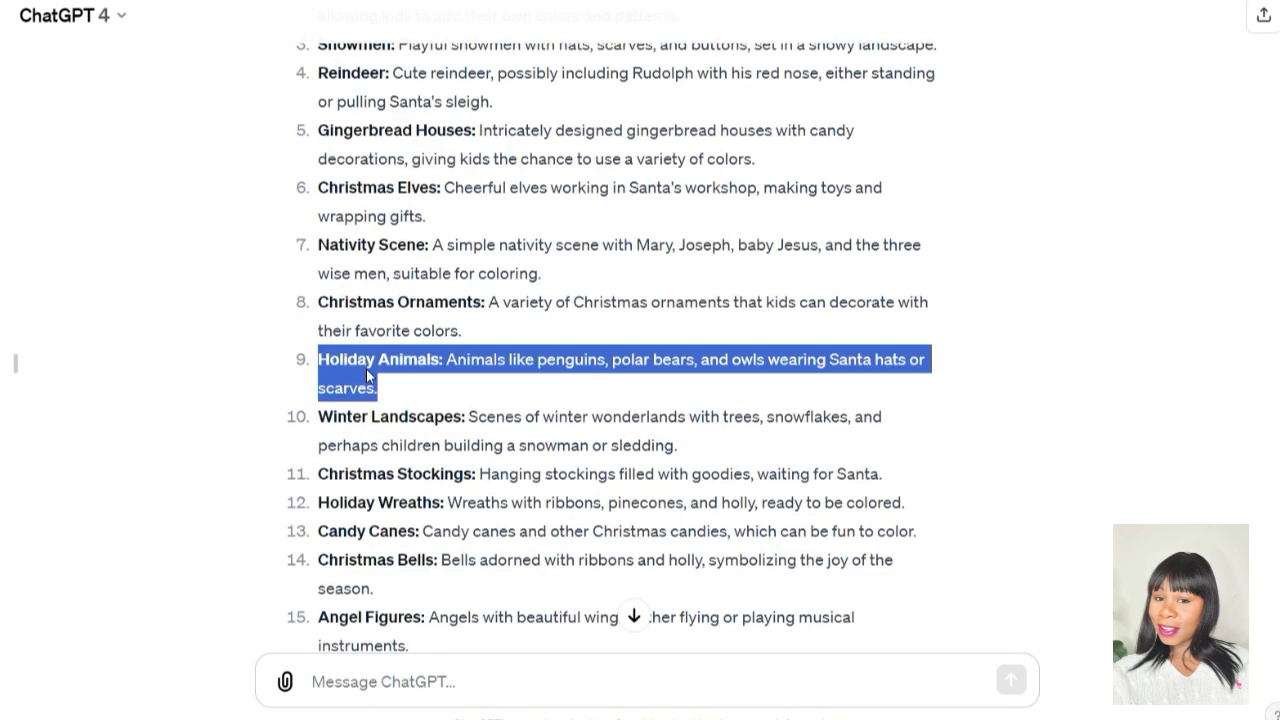
right_click(325, 379)
left_click(417, 391)
left_click(348, 674)
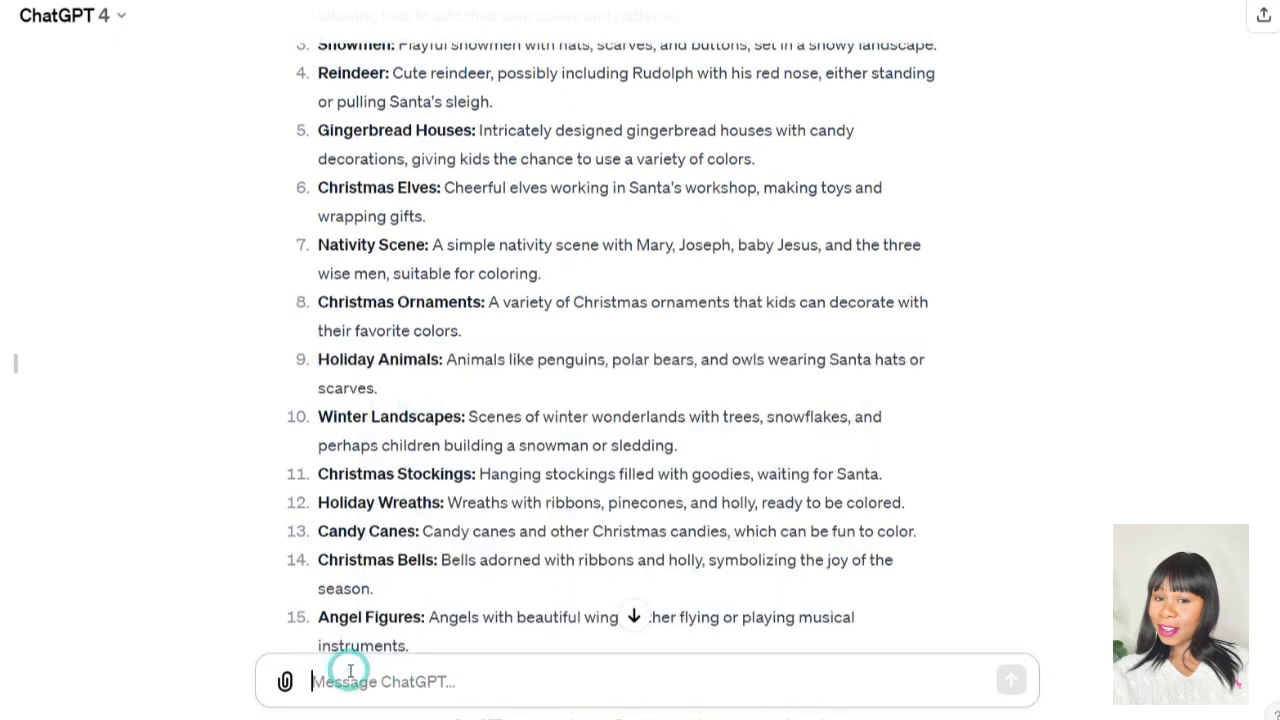
key("ctrl+v")
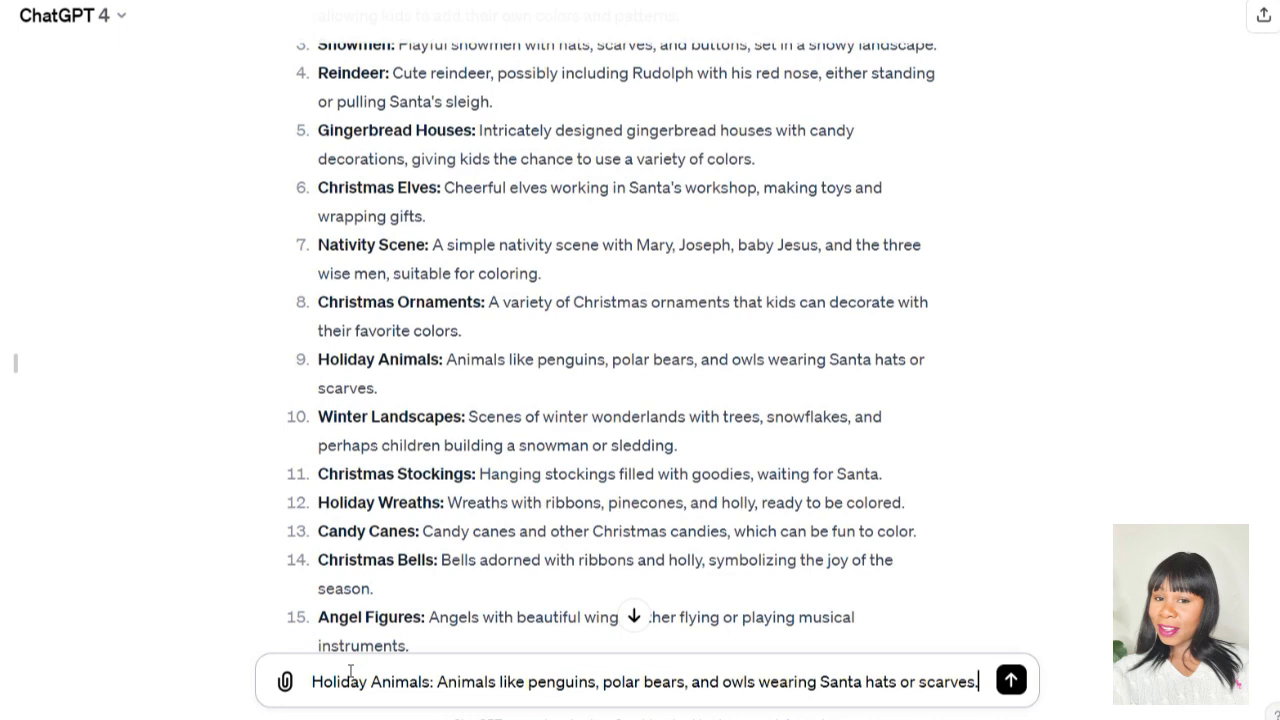
key("Return")
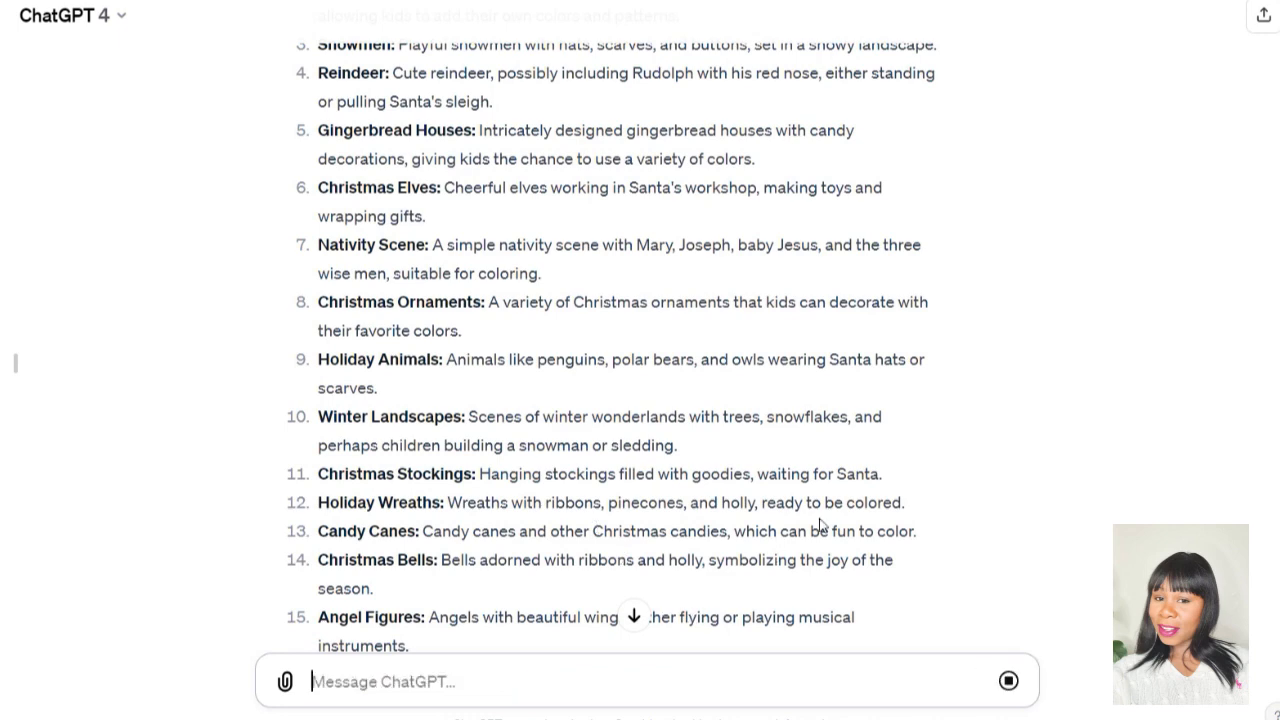
View the generated holiday animals illustration enlarged, together with the prompt it was made from.
scroll(1046, 517, "down", 5)
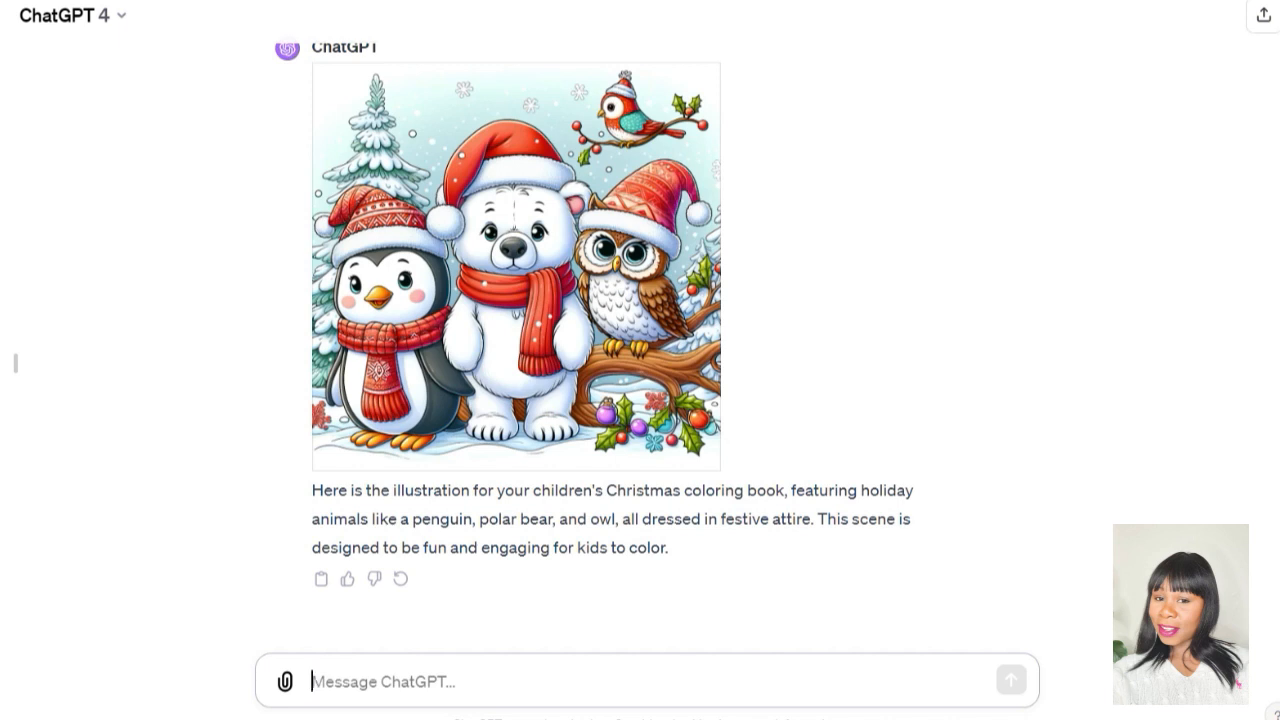
mouse_move(449, 288)
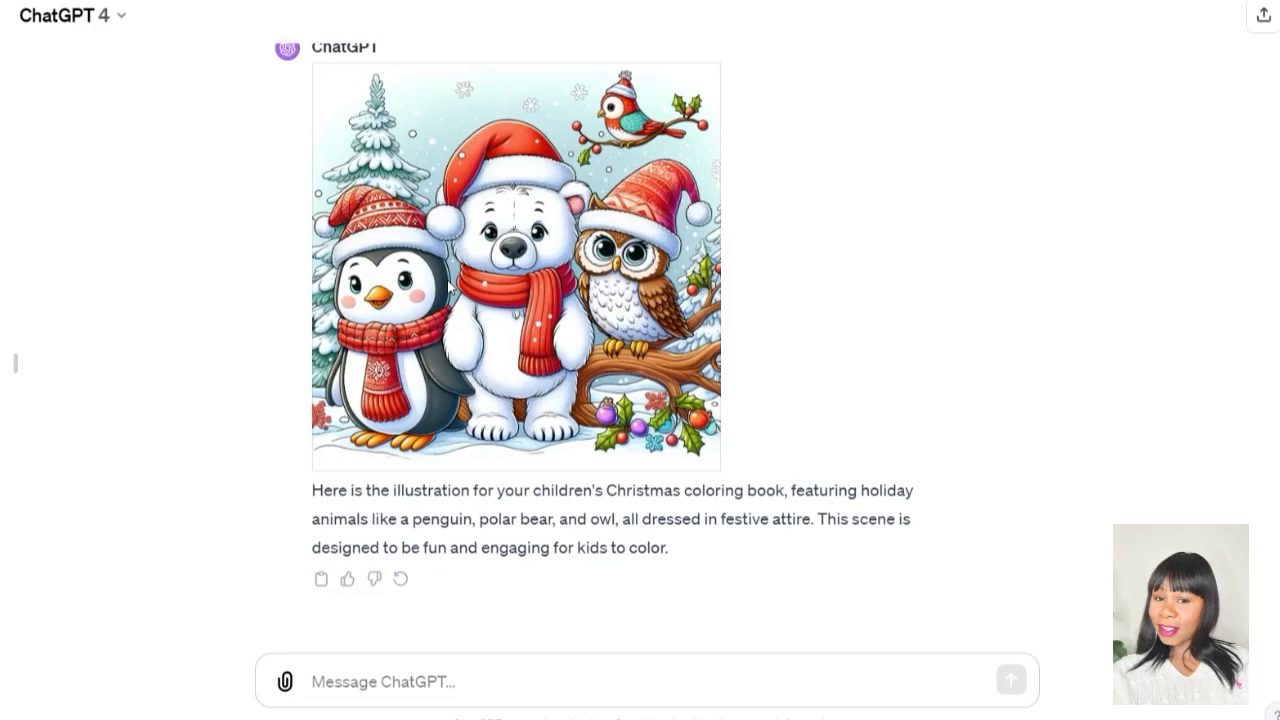
left_click(450, 290)
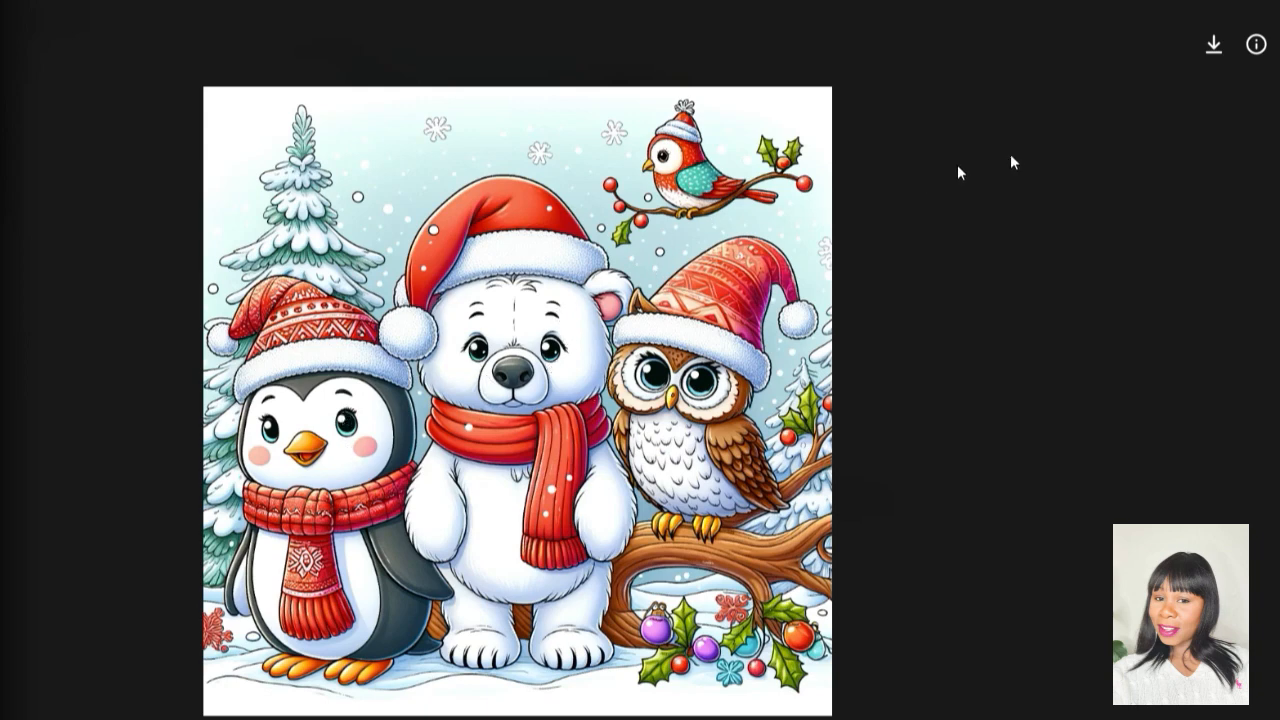
left_click(1255, 47)
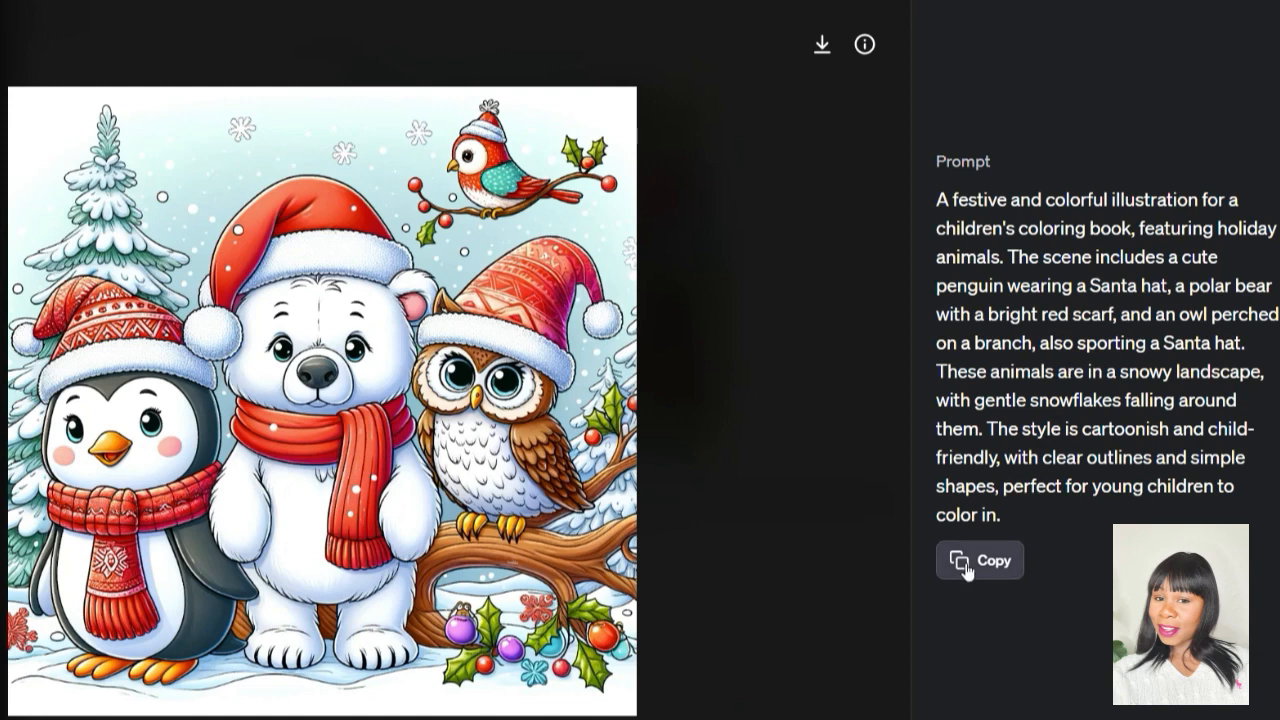
left_click(864, 47)
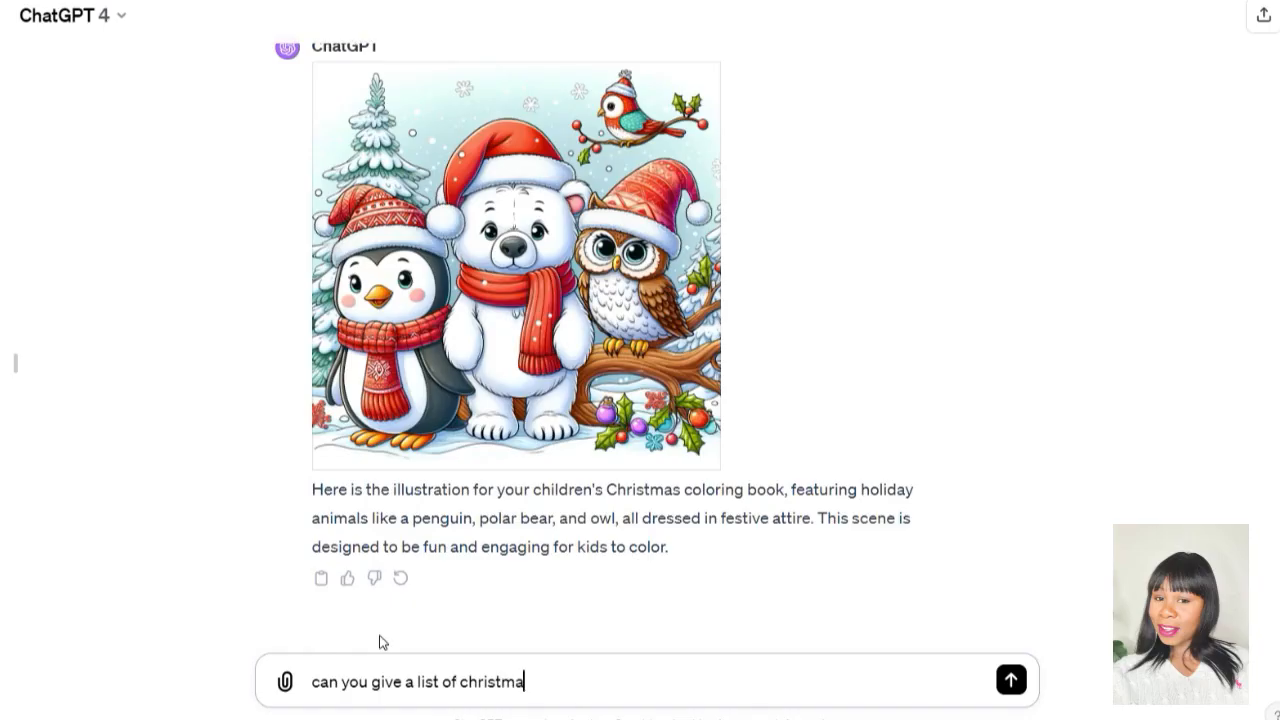
Ask "can you give a list of christmas holiday animals that i can use".
type("s holiday")
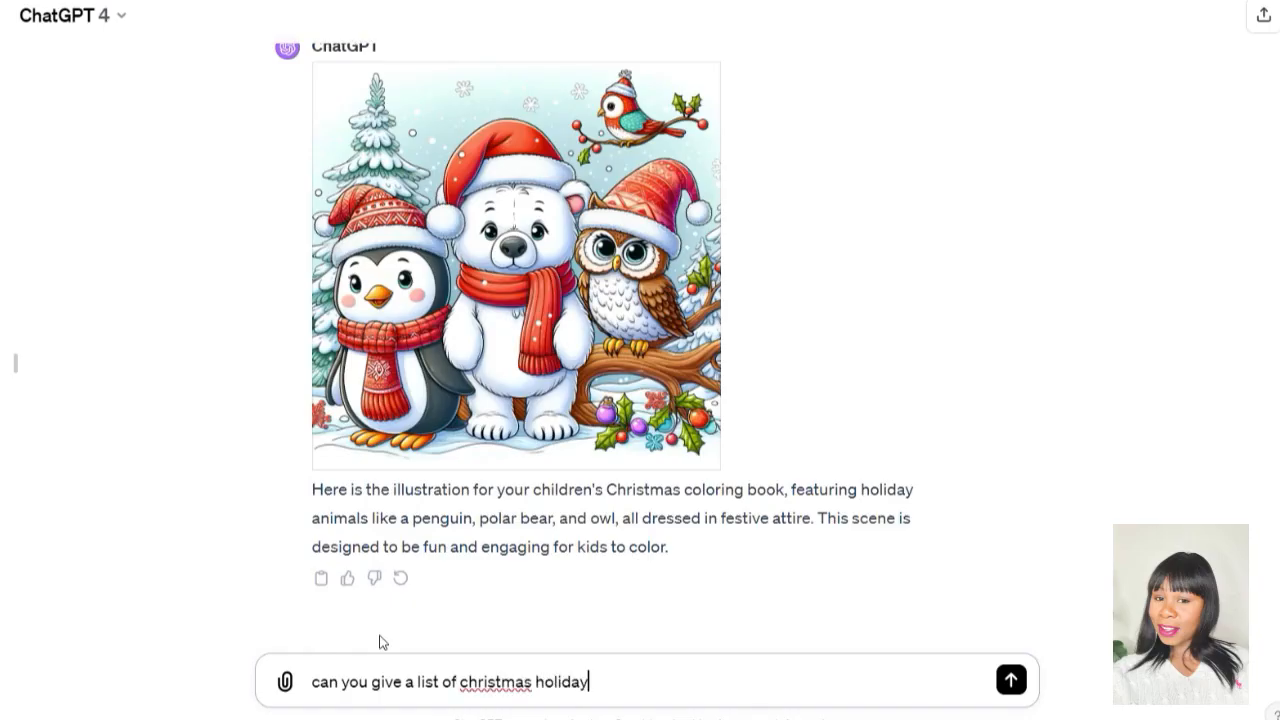
type(" animals that a")
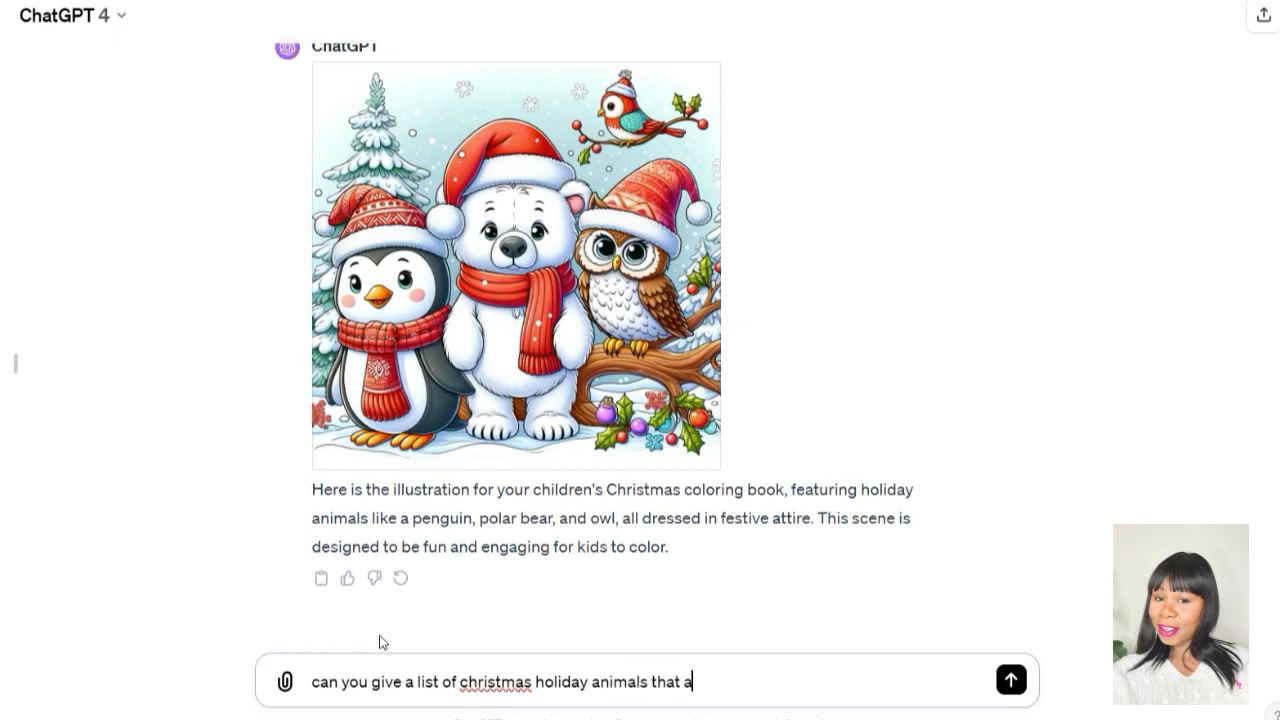
key("BackSpace")
key("BackSpace")
type("i can use")
key("Return")
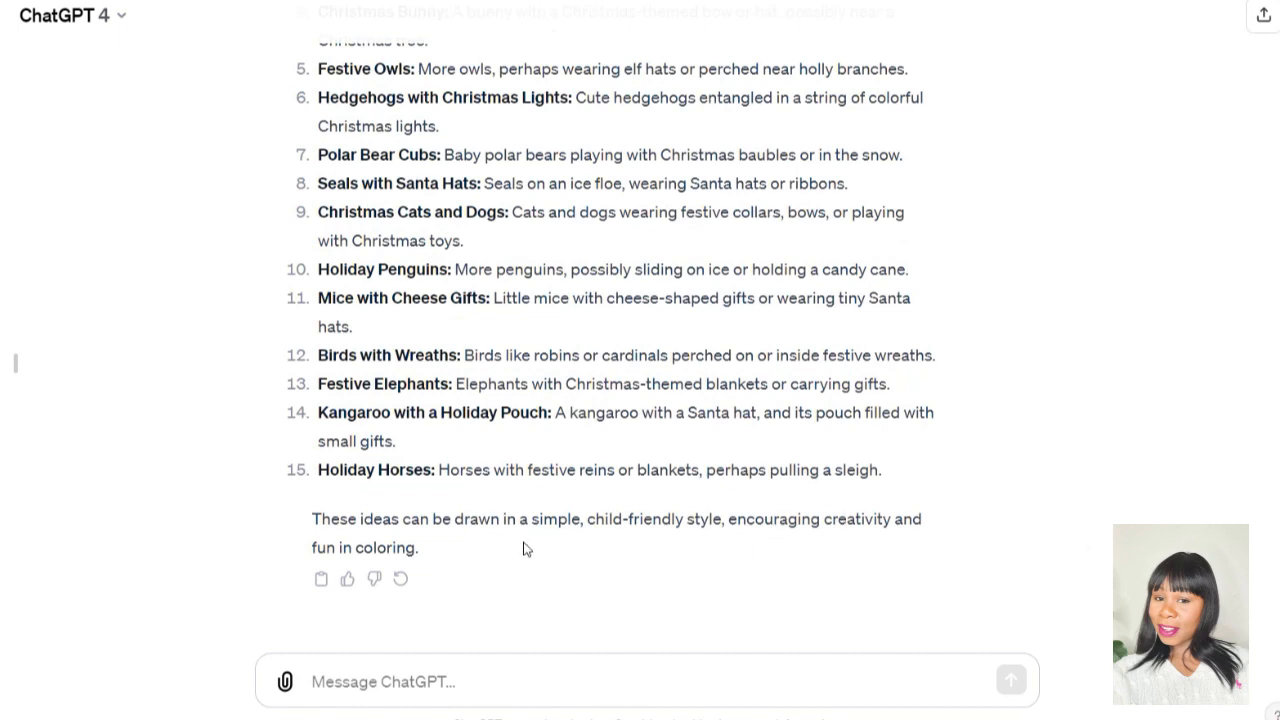
Review the suggested holiday animals and write a request for one prompt for each animal.
scroll(522, 551, "up", 1)
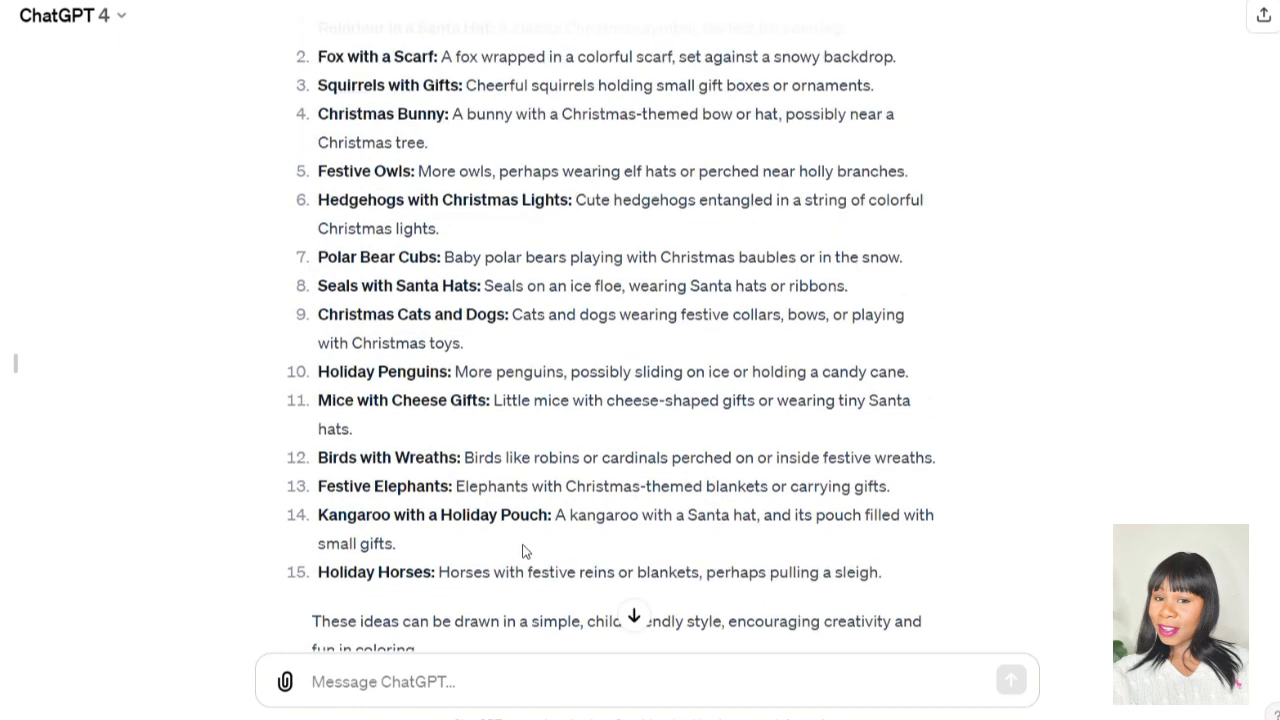
scroll(525, 548, "up", 1)
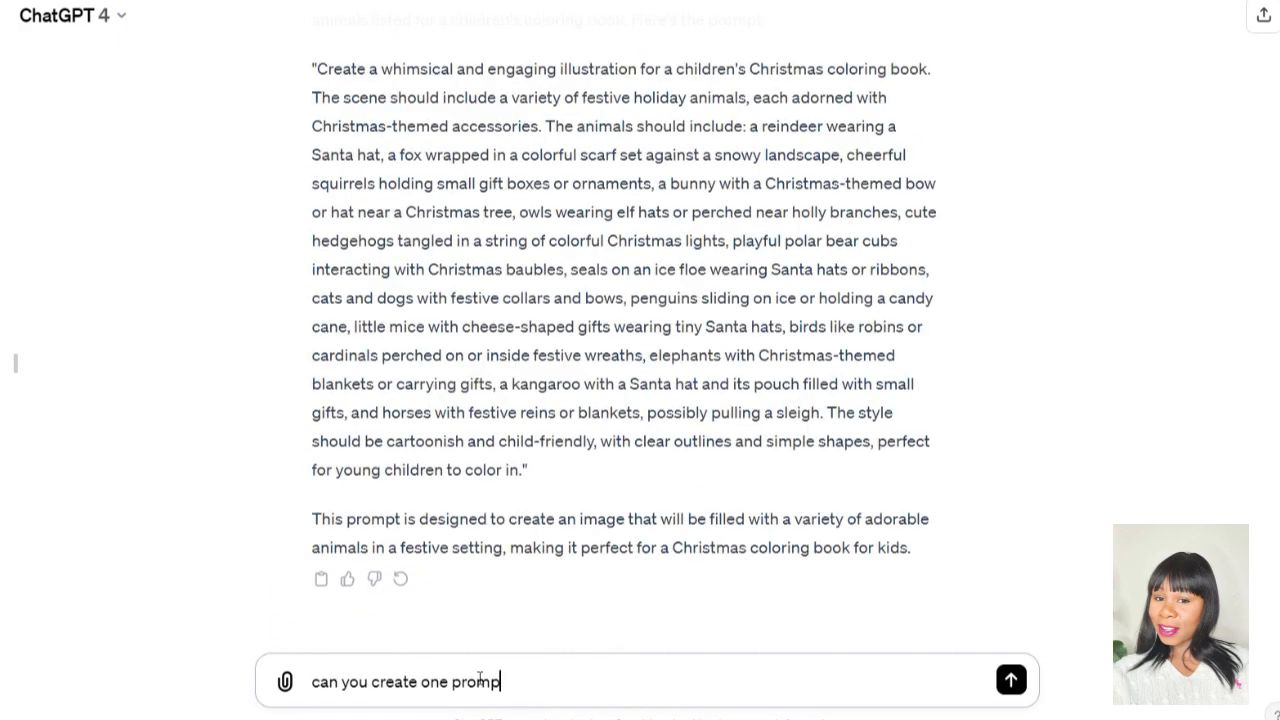
type("t for each an")
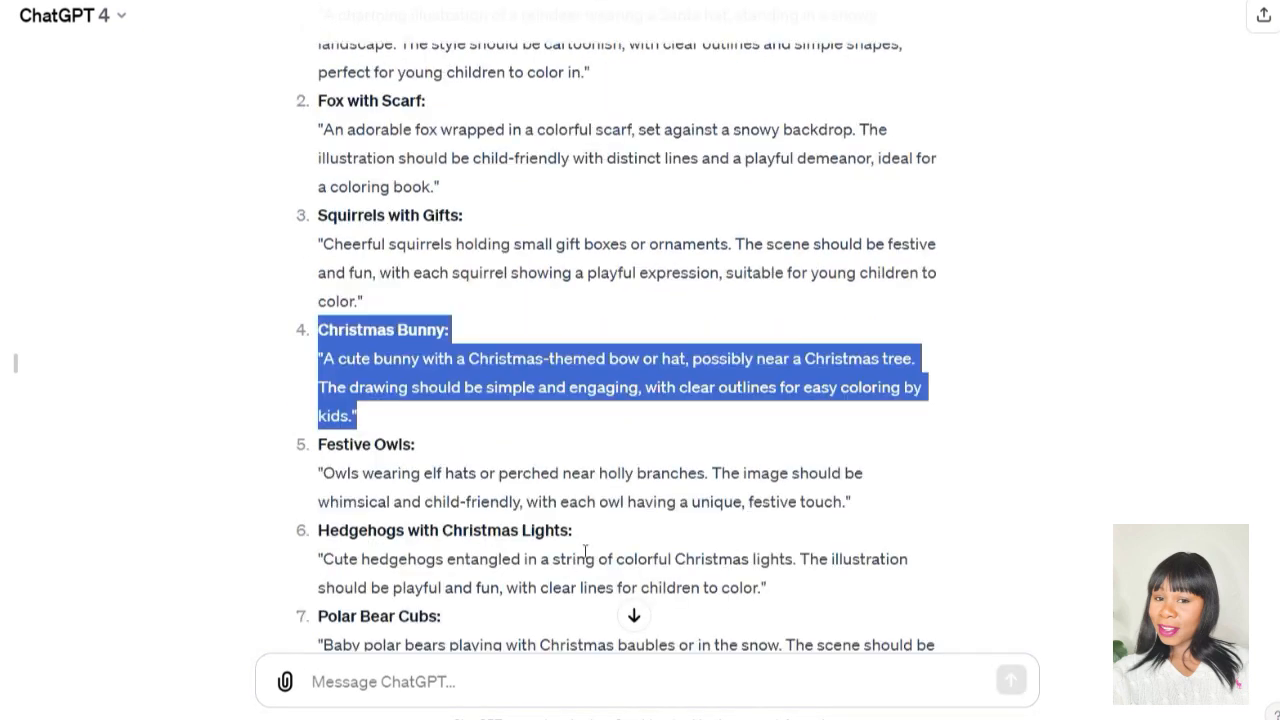
Switch to Notepad and paste the copied Christmas Bunny prompt below the existing text, separated by a blank line.
scroll(650, 500, "down", 3)
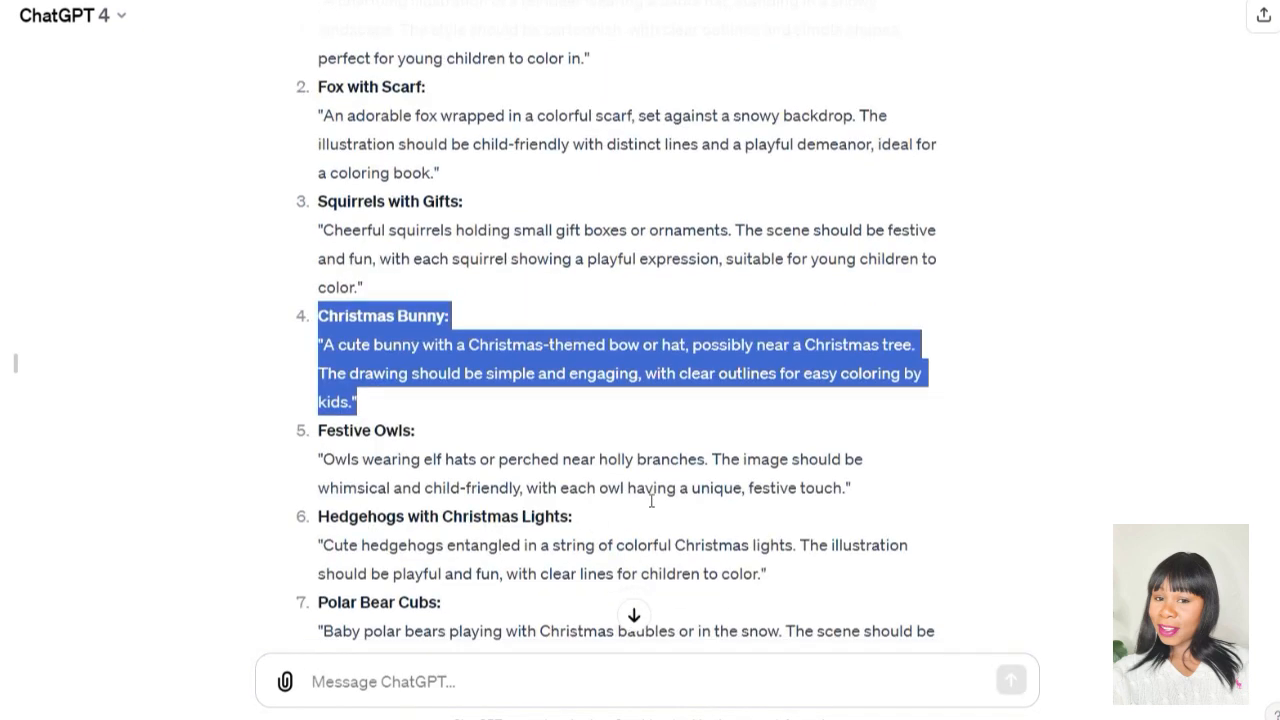
key("alt+Tab")
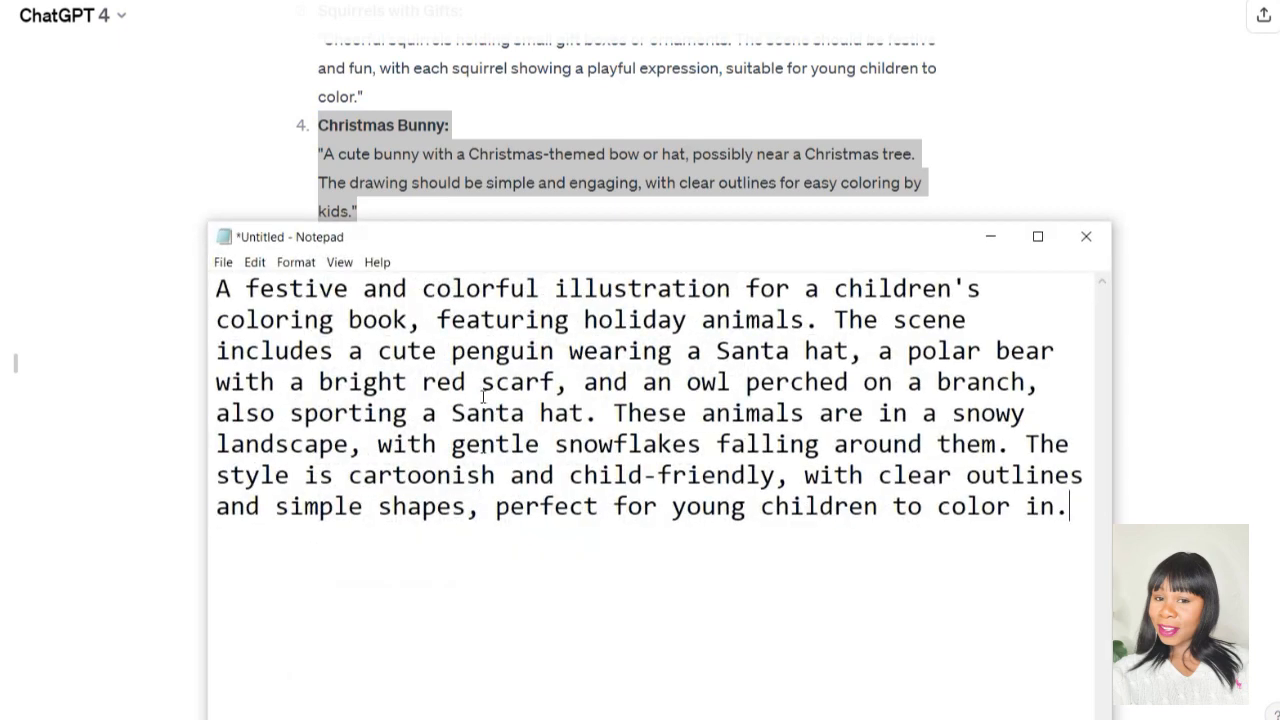
left_click(262, 578)
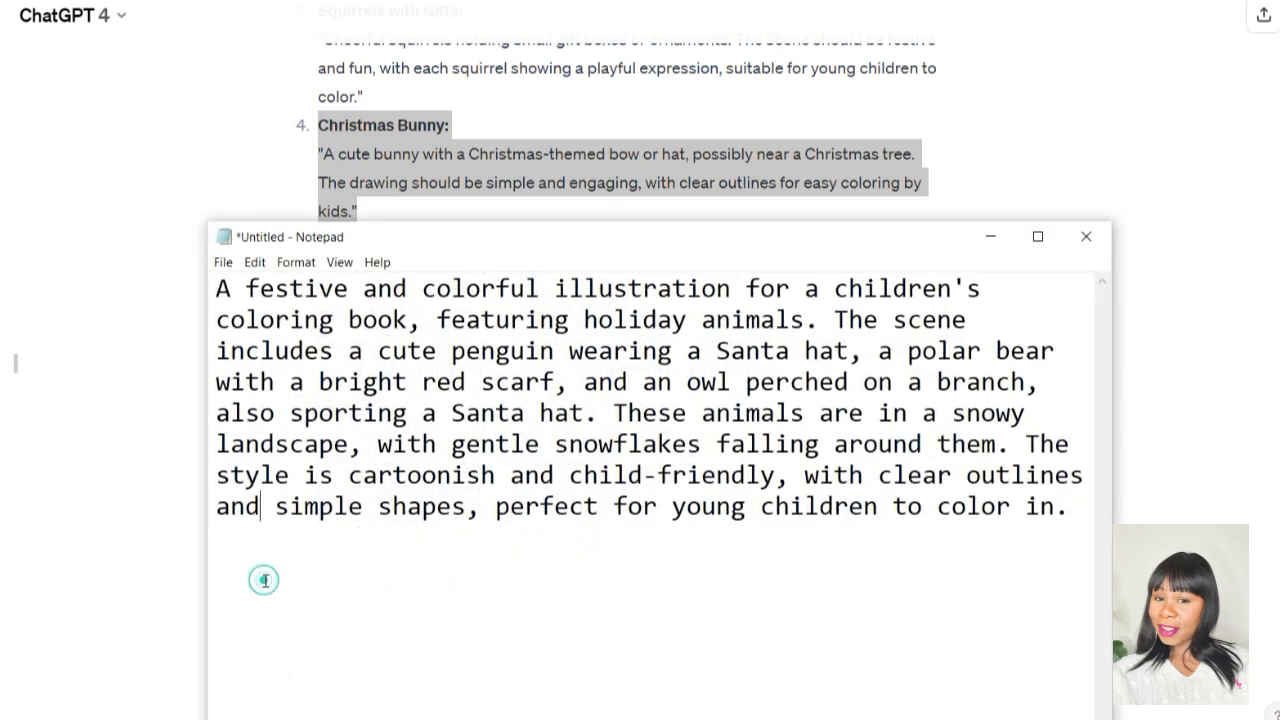
left_click(1071, 505)
key("Return")
key("Return")
key("ctrl+v")
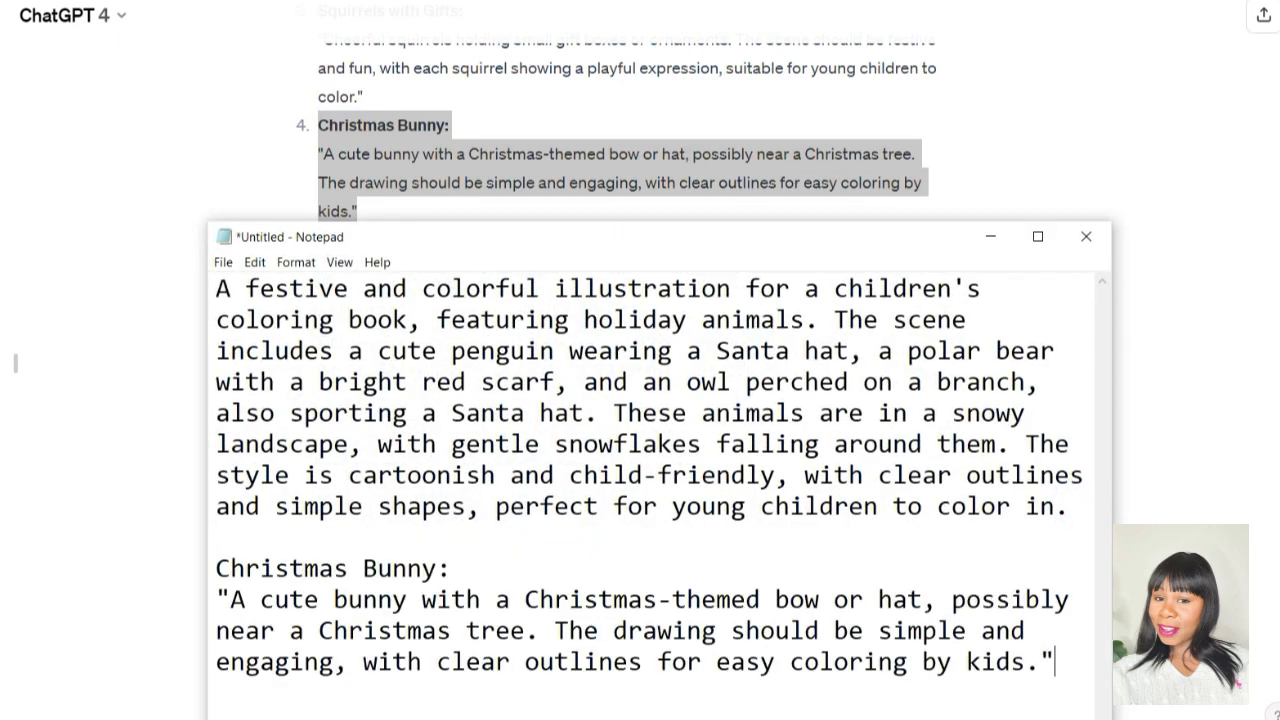
Reword the bunny prompt in Notepad as a kids coloring book page of a joyful cute bunny with an outlined all white santa hat and petite bow.
left_click(602, 253)
left_click_drag(570, 240, 547, 93)
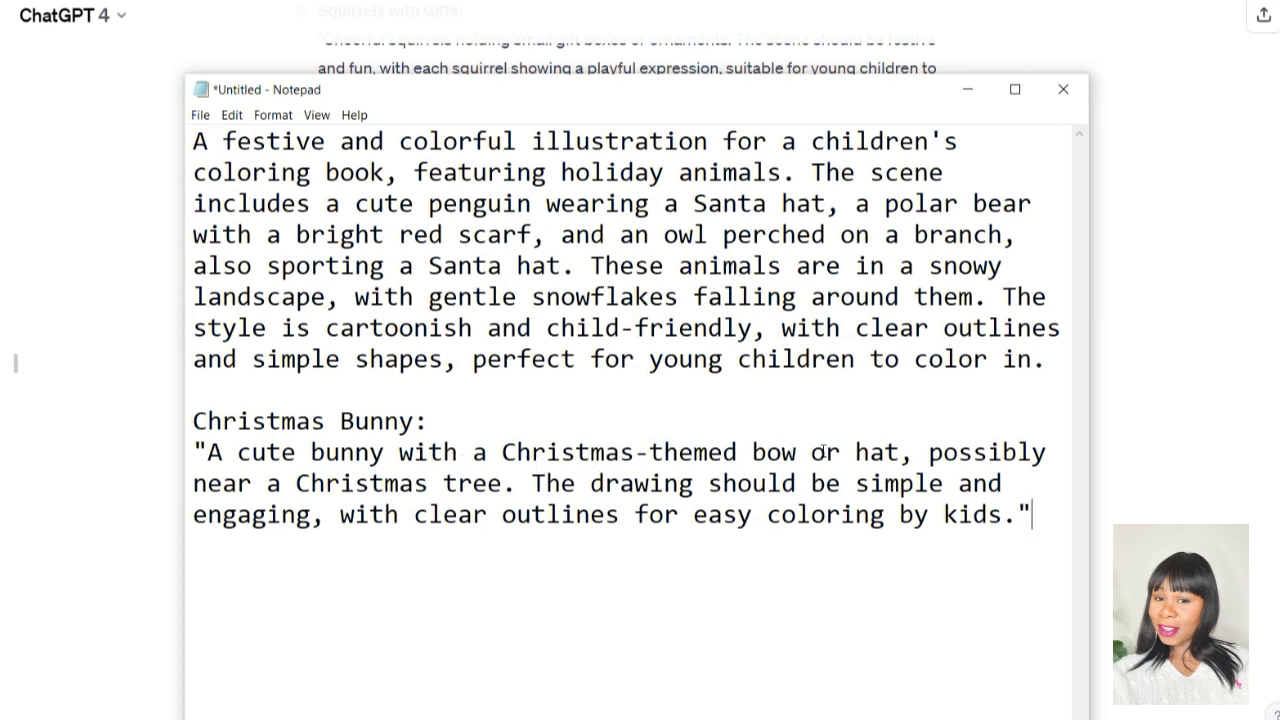
left_click(838, 452)
key("BackSpace")
key("BackSpace")
type("and")
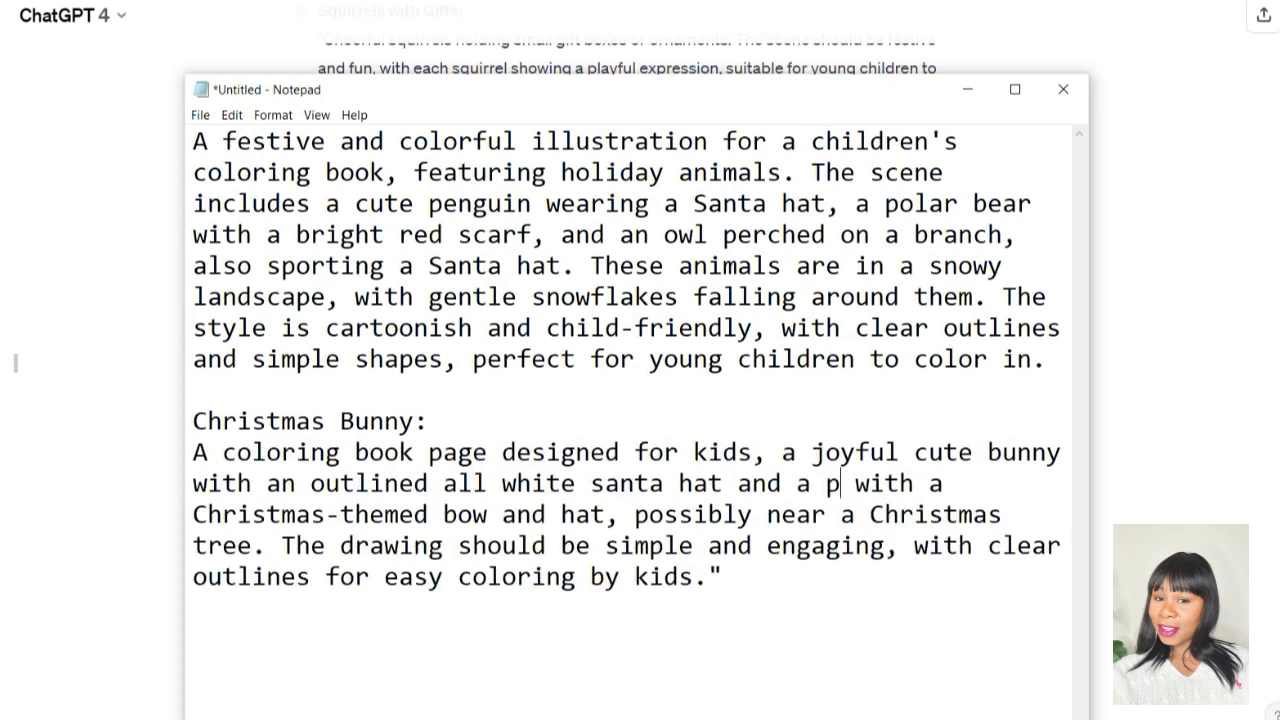
type("etite,")
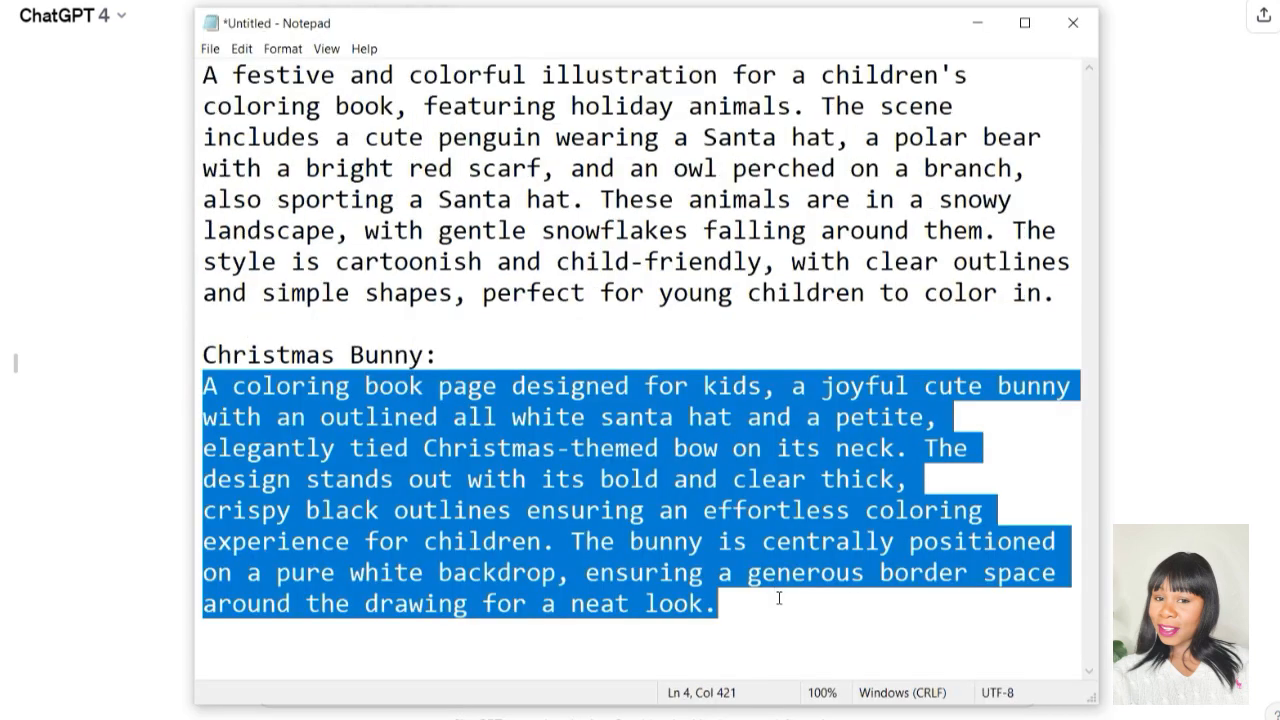
Copy the rewritten Christmas bunny prompt from Notepad and return to the ChatGPT conversation.
right_click(588, 478)
left_click(665, 266)
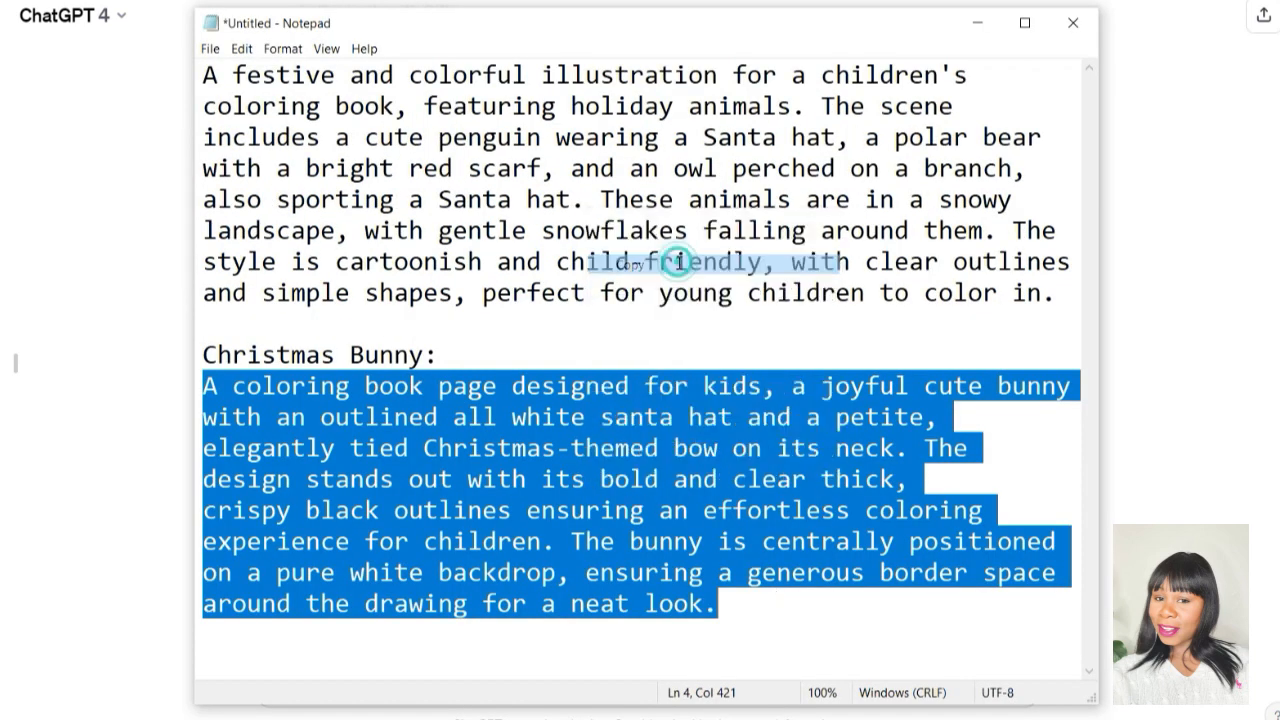
left_click(970, 22)
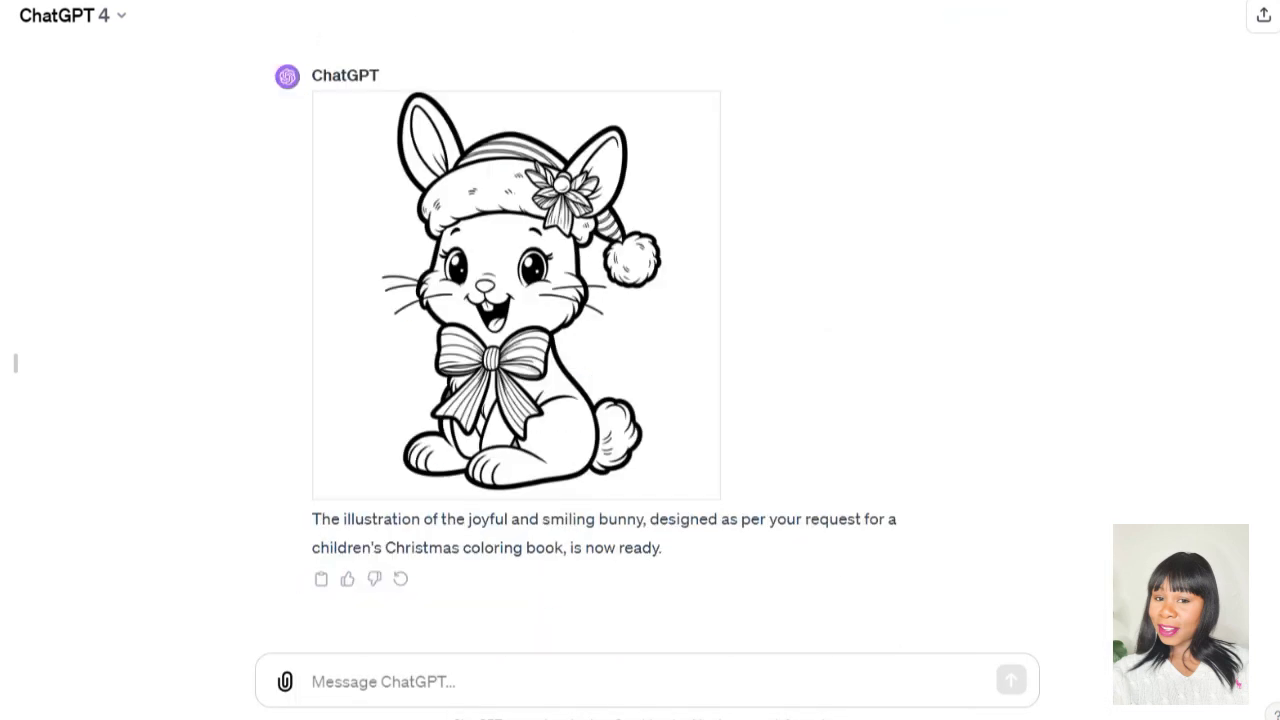
Open the generated black-and-white bunny illustration enlarged and download it.
left_click(507, 252)
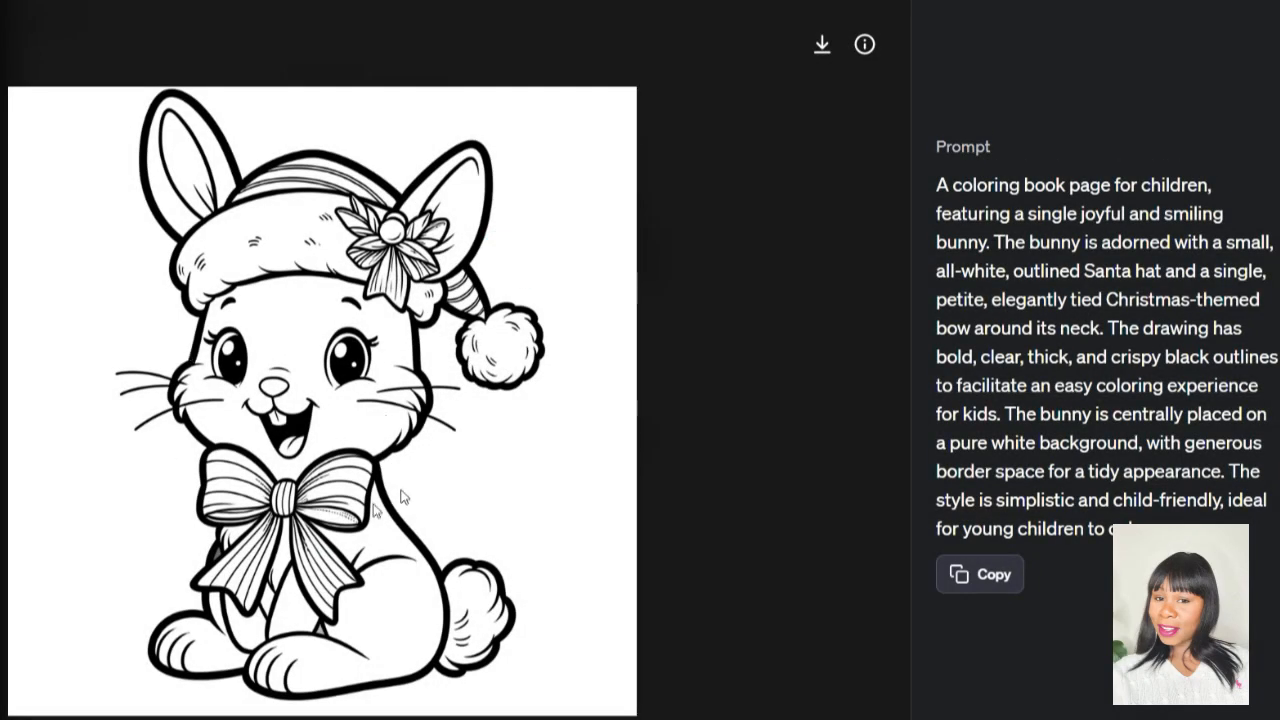
left_click(821, 48)
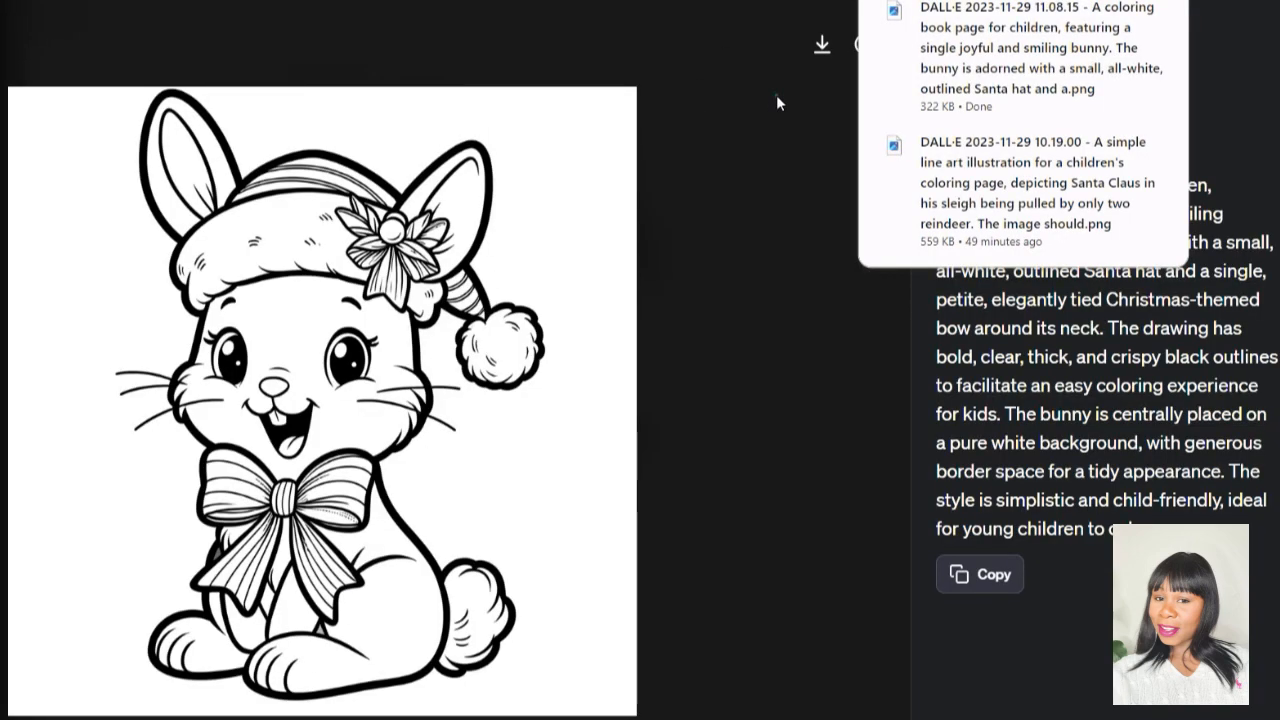
left_click(776, 95)
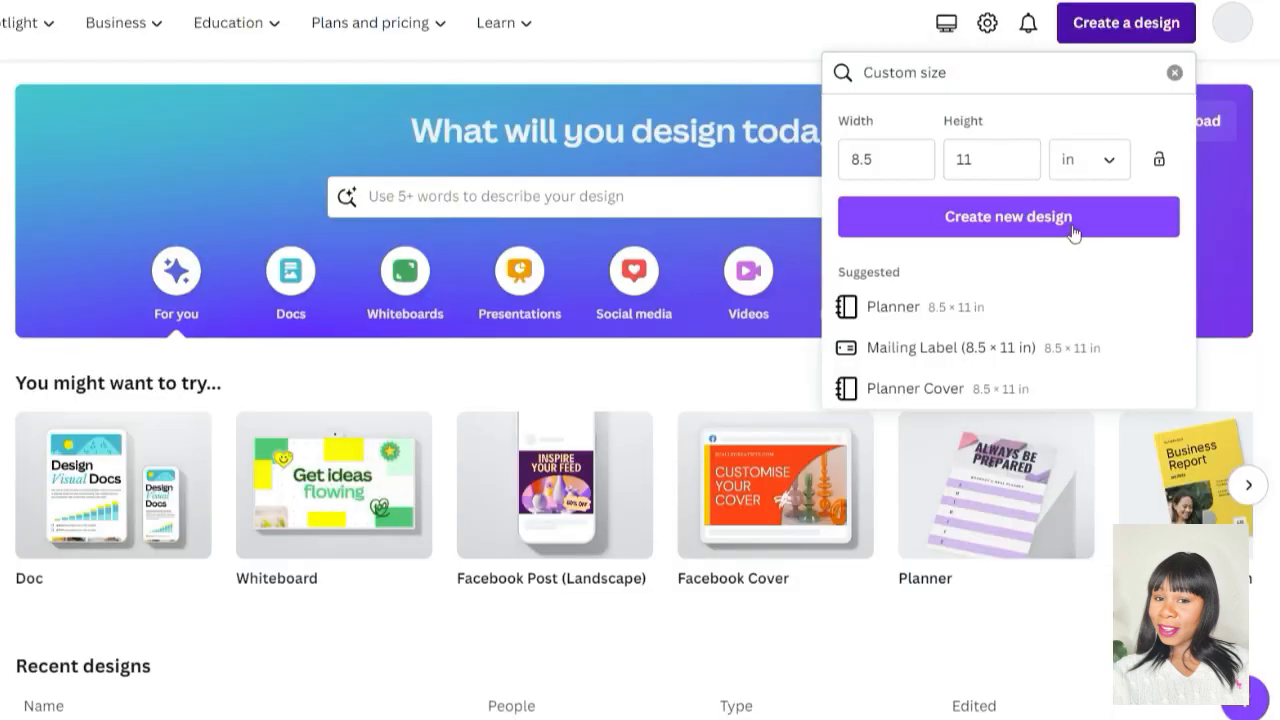
Switch to Canva, create an 8.5 × 11 in custom-size design and name it "christmas kids coloring book 1".
left_click(873, 159)
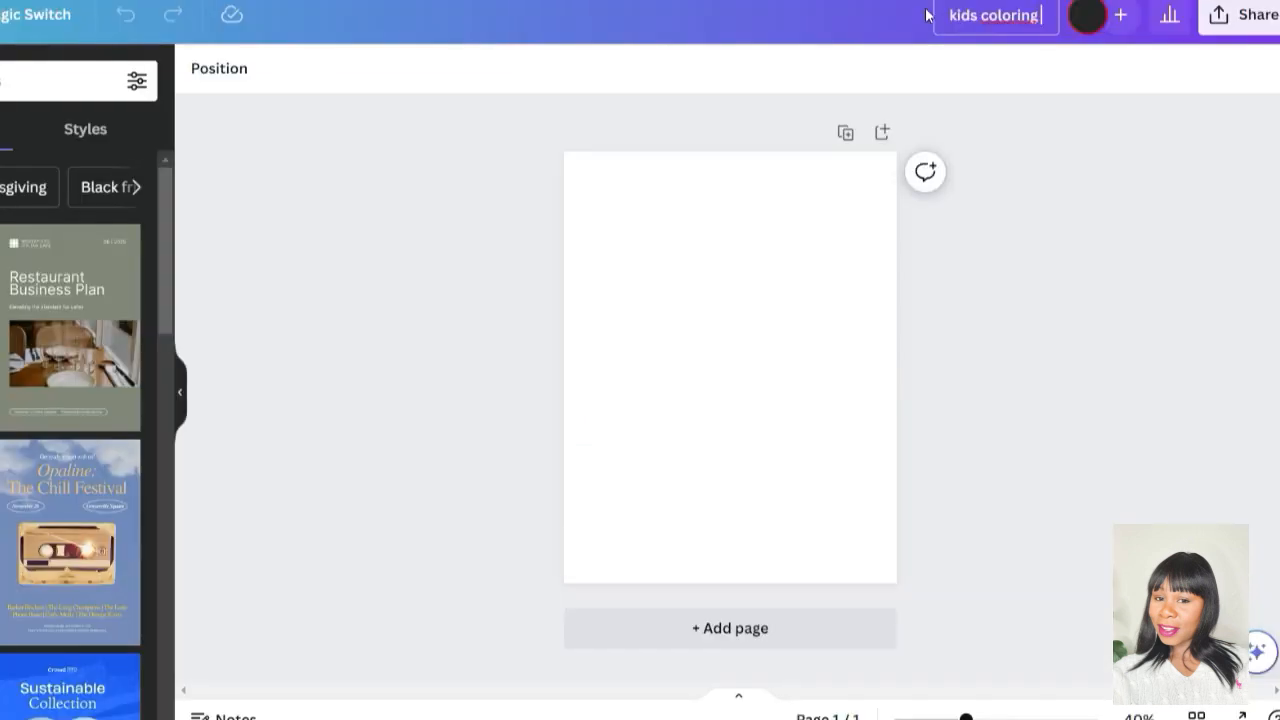
type("book 1")
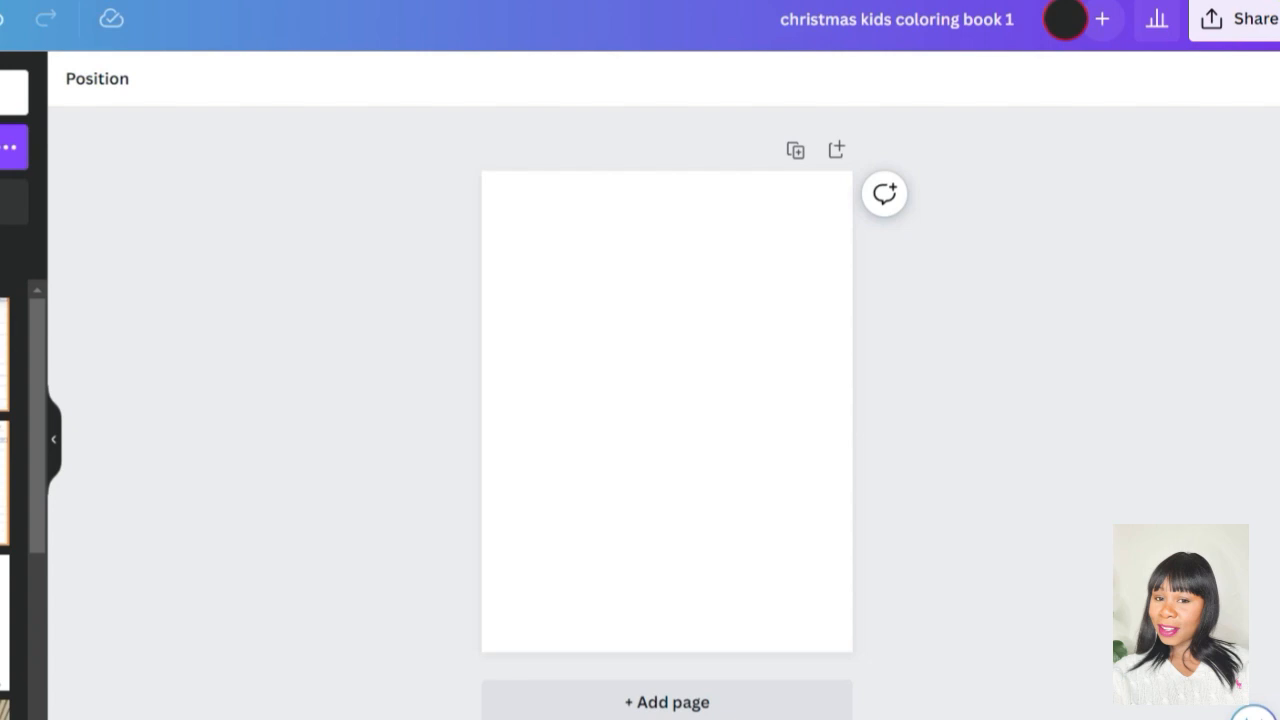
Add the bunny illustration to the blank page and enlarge it to the full page width of 8.5 in.
left_click(3, 355)
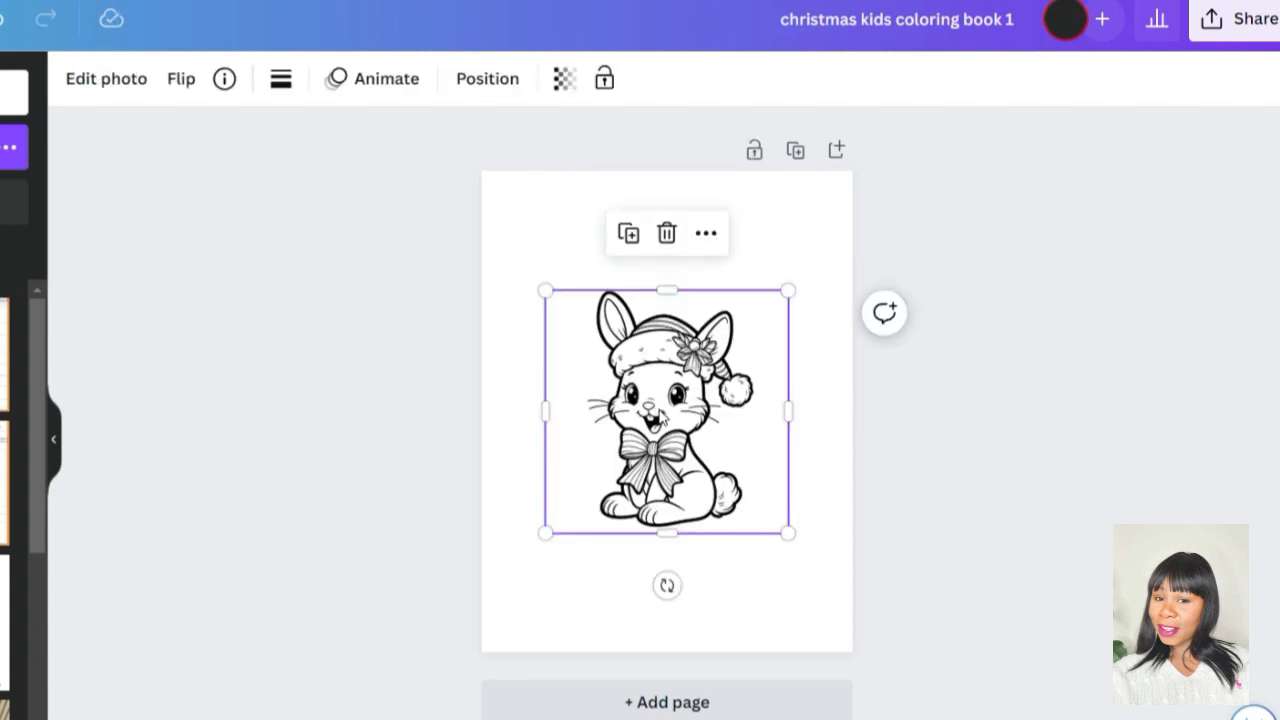
left_click_drag(546, 291, 482, 236)
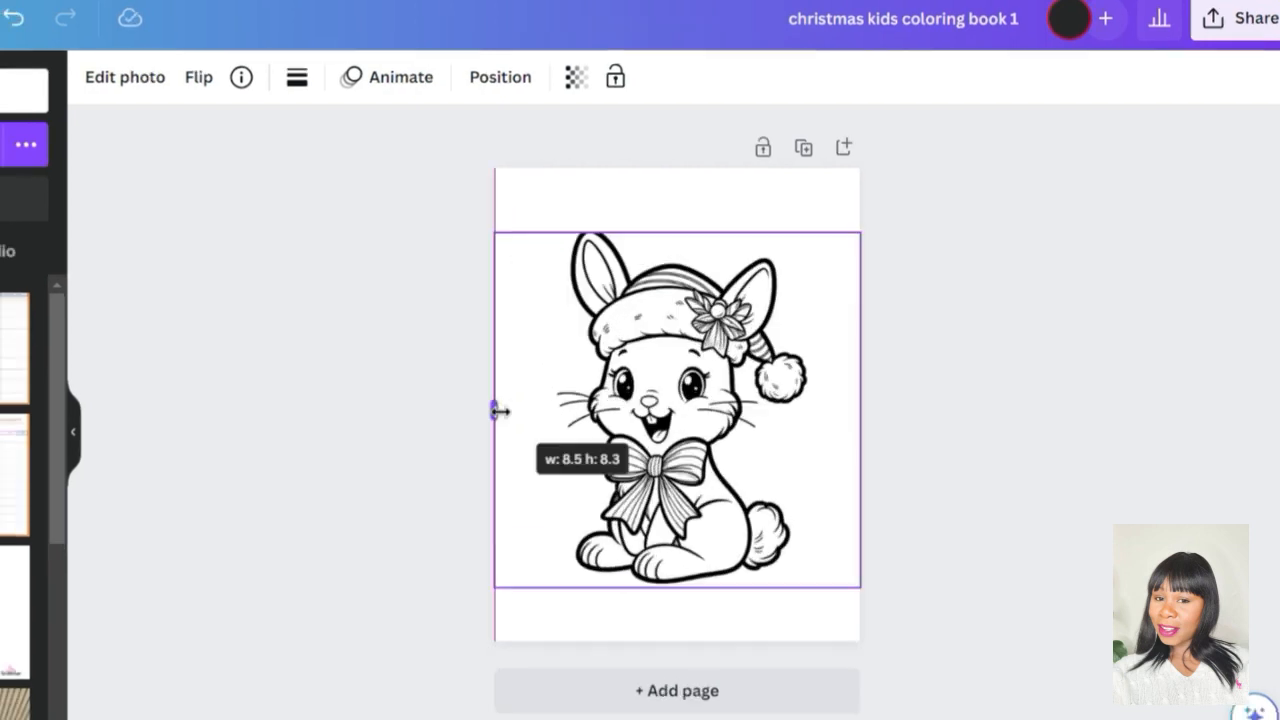
Finish sizing the bunny illustration at 8.5 × 8.3 in and deselect it.
left_click_drag(499, 411, 499, 411)
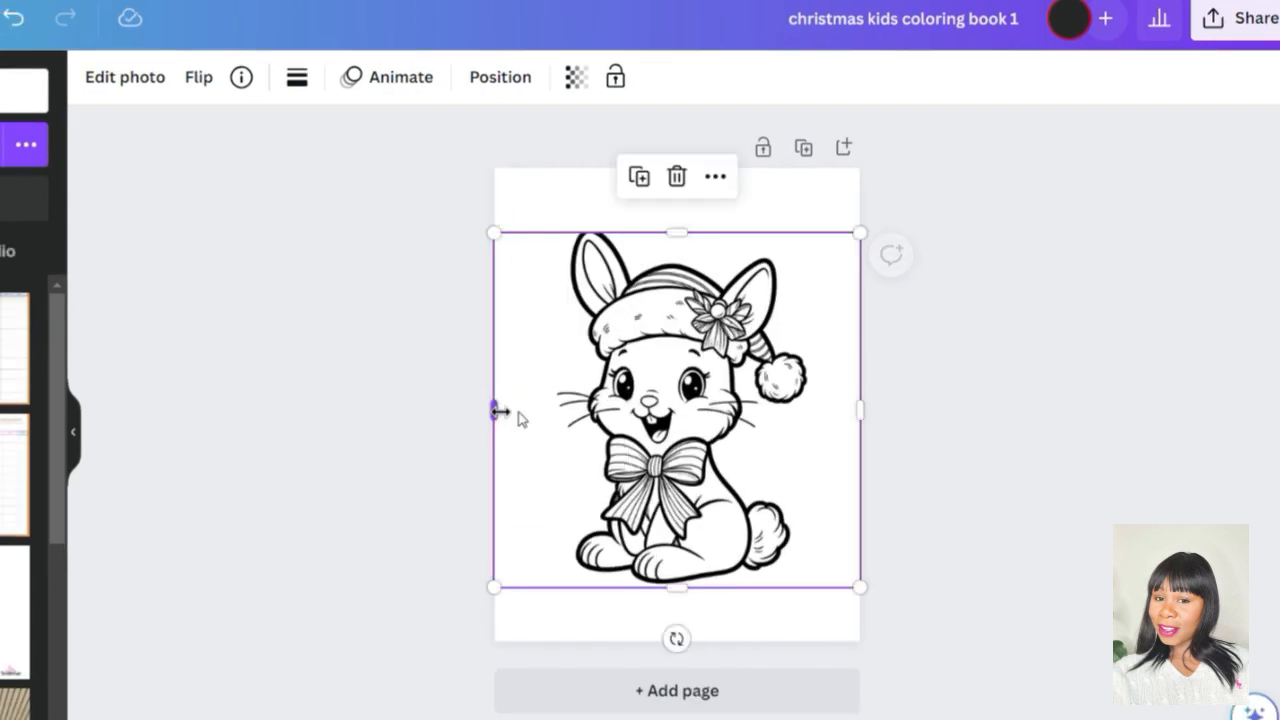
left_click(940, 272)
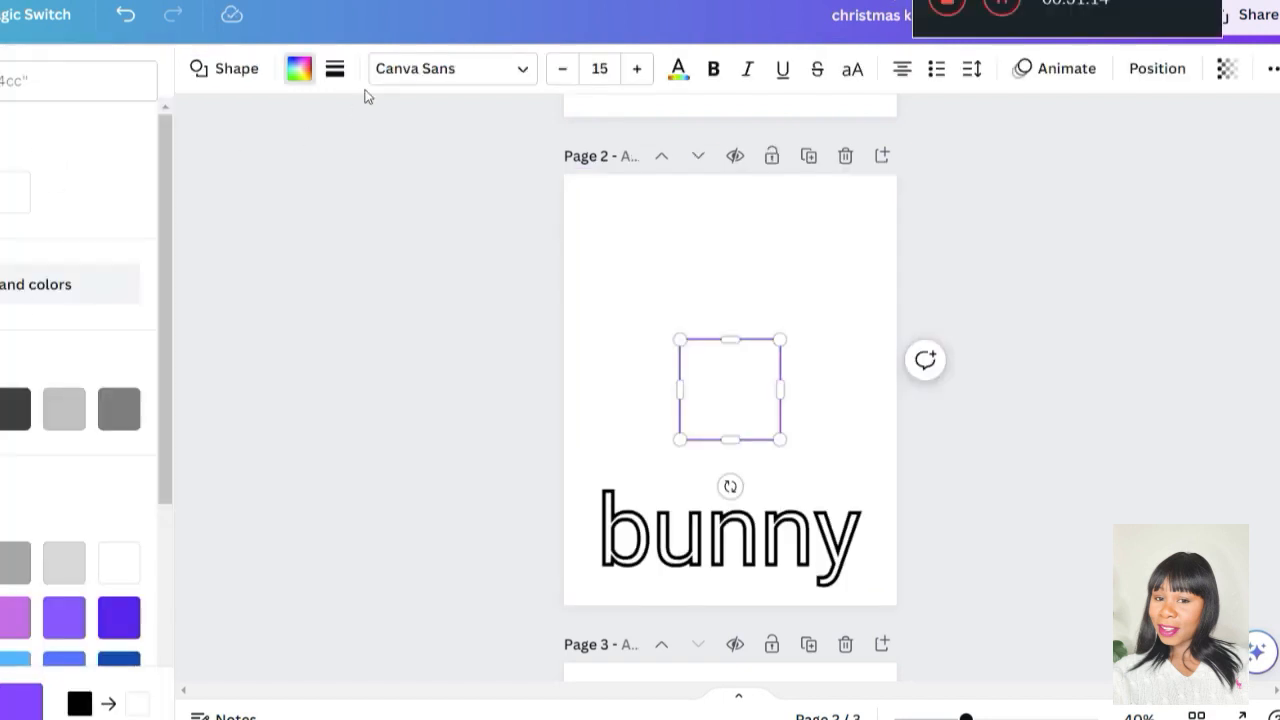
Give the rounded square on page 2 a solid black border with a weight of 6.
left_click(337, 72)
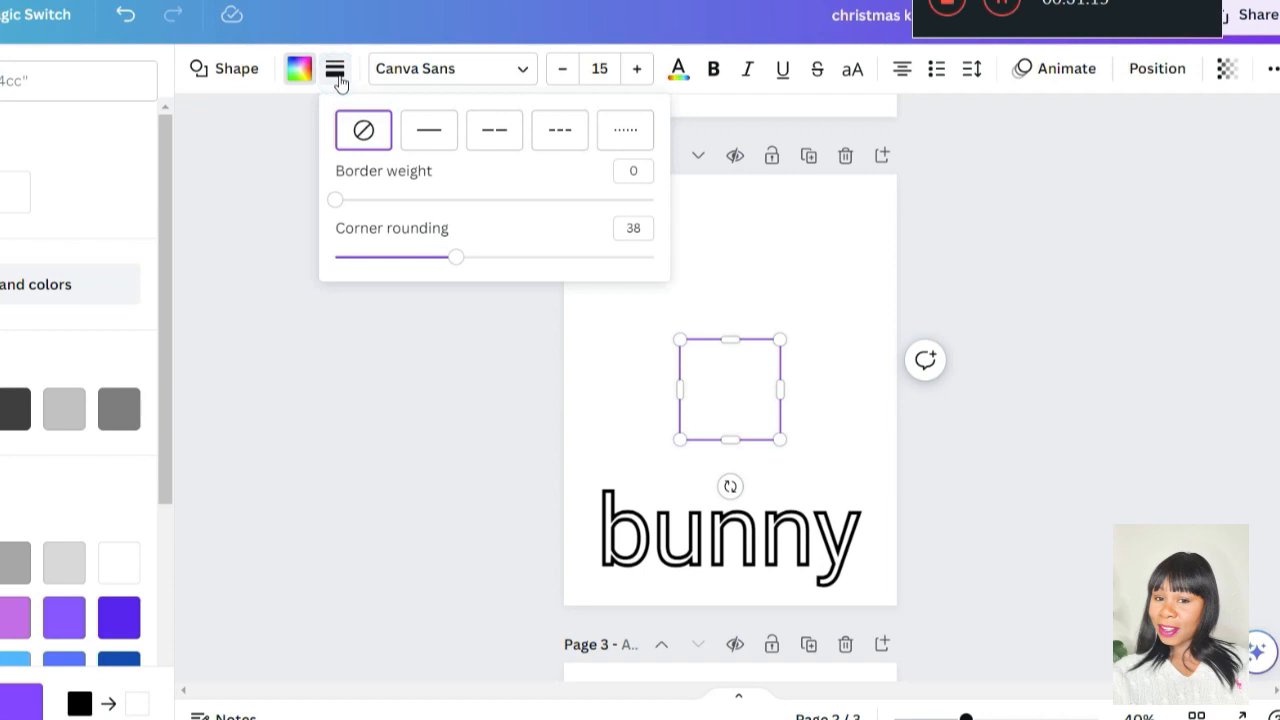
left_click(433, 137)
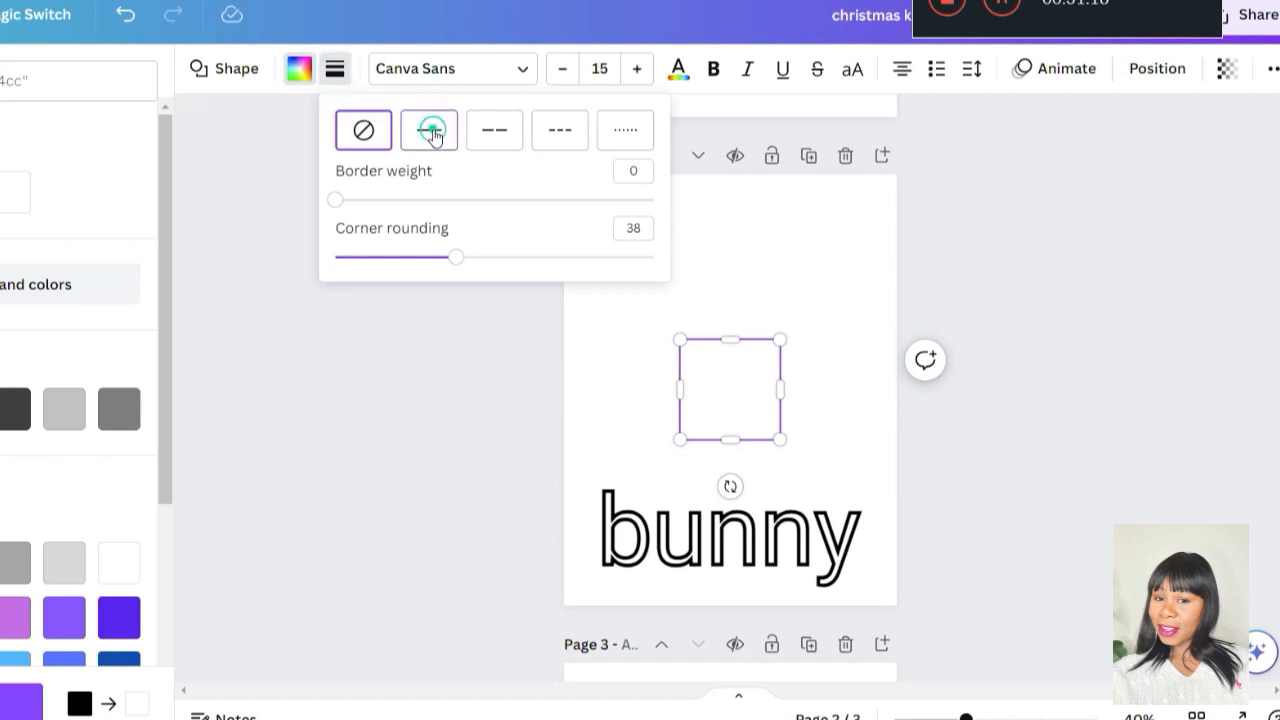
left_click_drag(349, 206, 354, 207)
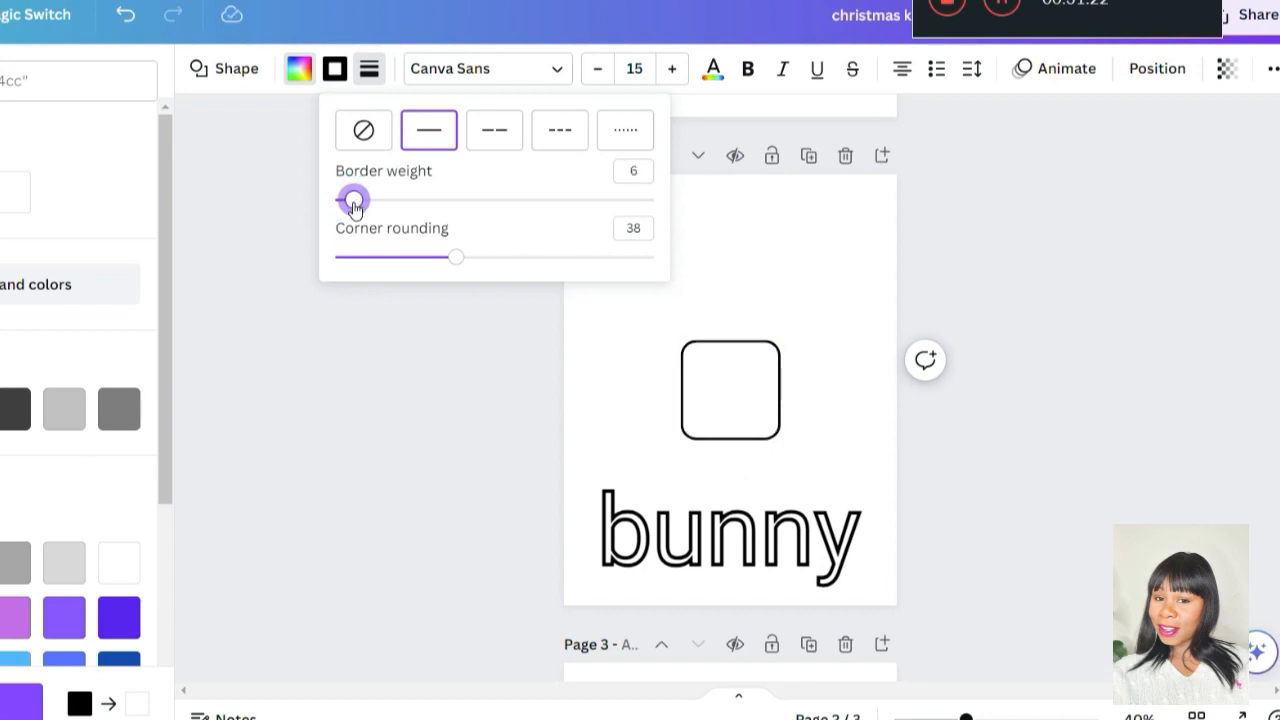
left_click(457, 299)
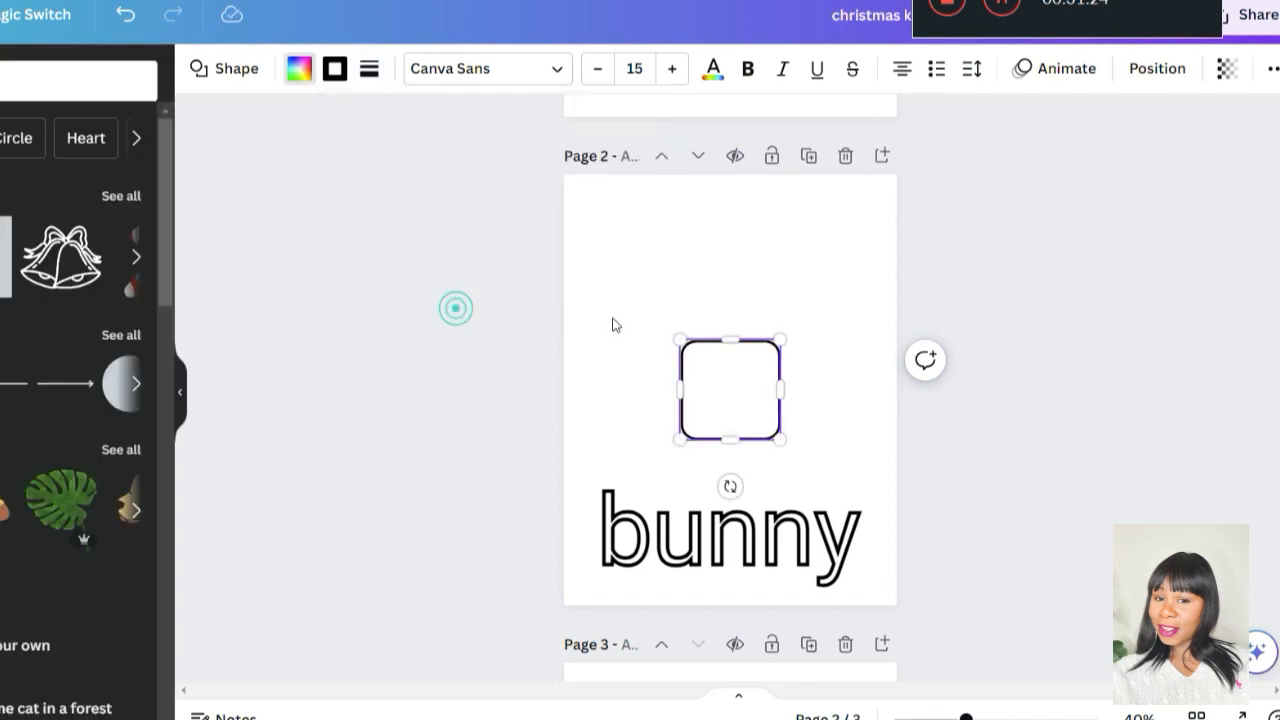
Enlarge the bordered square on page 2 into a large drawing frame above the word "bunny".
left_click(737, 388)
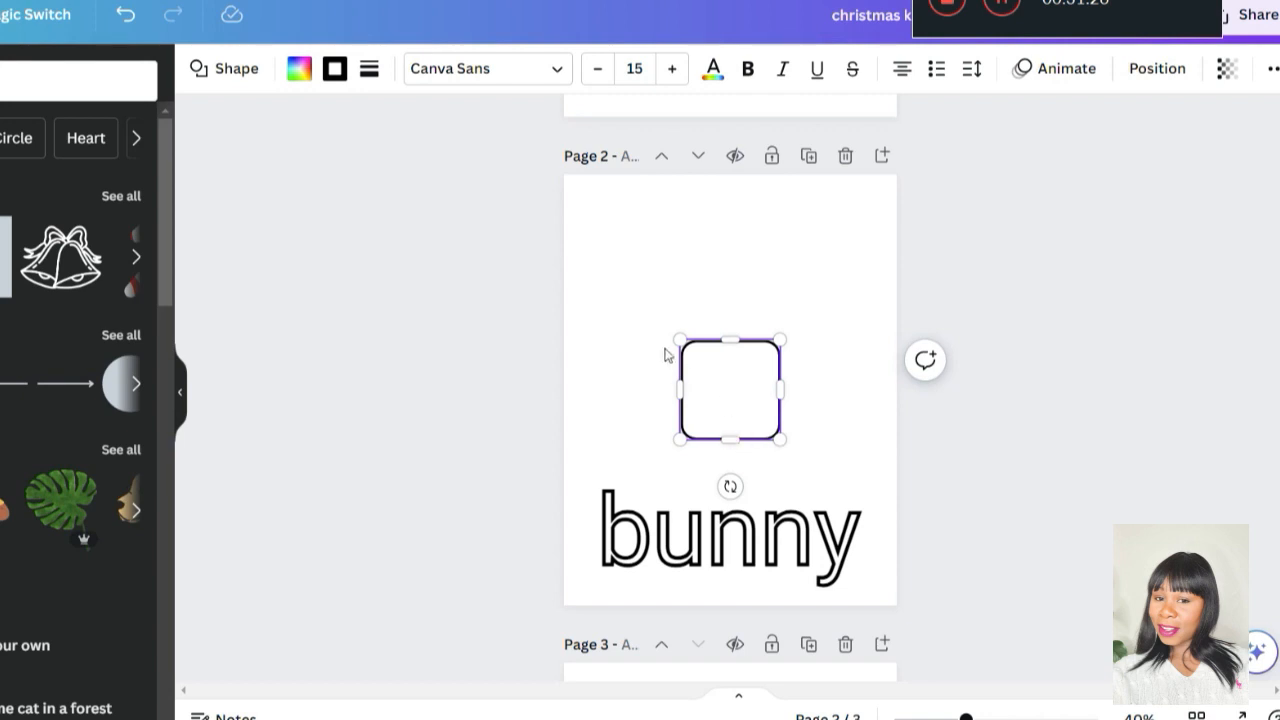
left_click_drag(679, 340, 608, 248)
left_click_drag(779, 438, 837, 457)
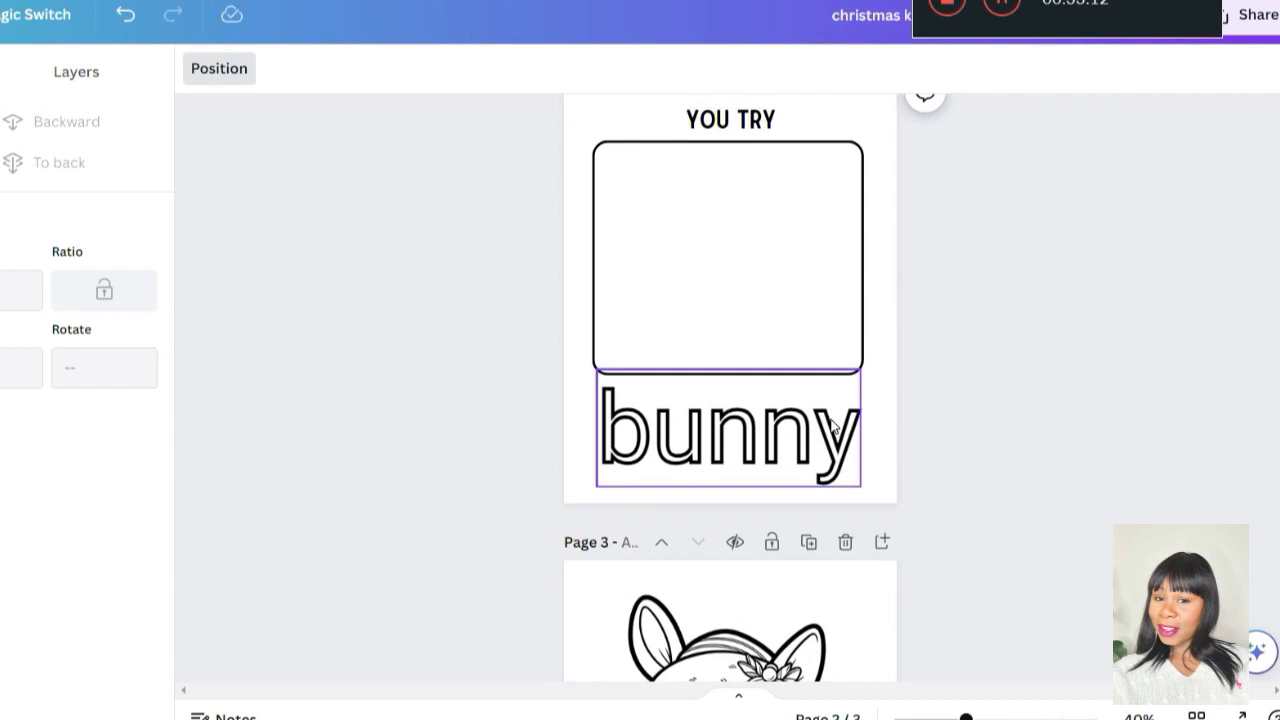
Duplicate the "YOU TRY" bunny page and move the copy after the bunny illustration page.
scroll(734, 349, "up", 3)
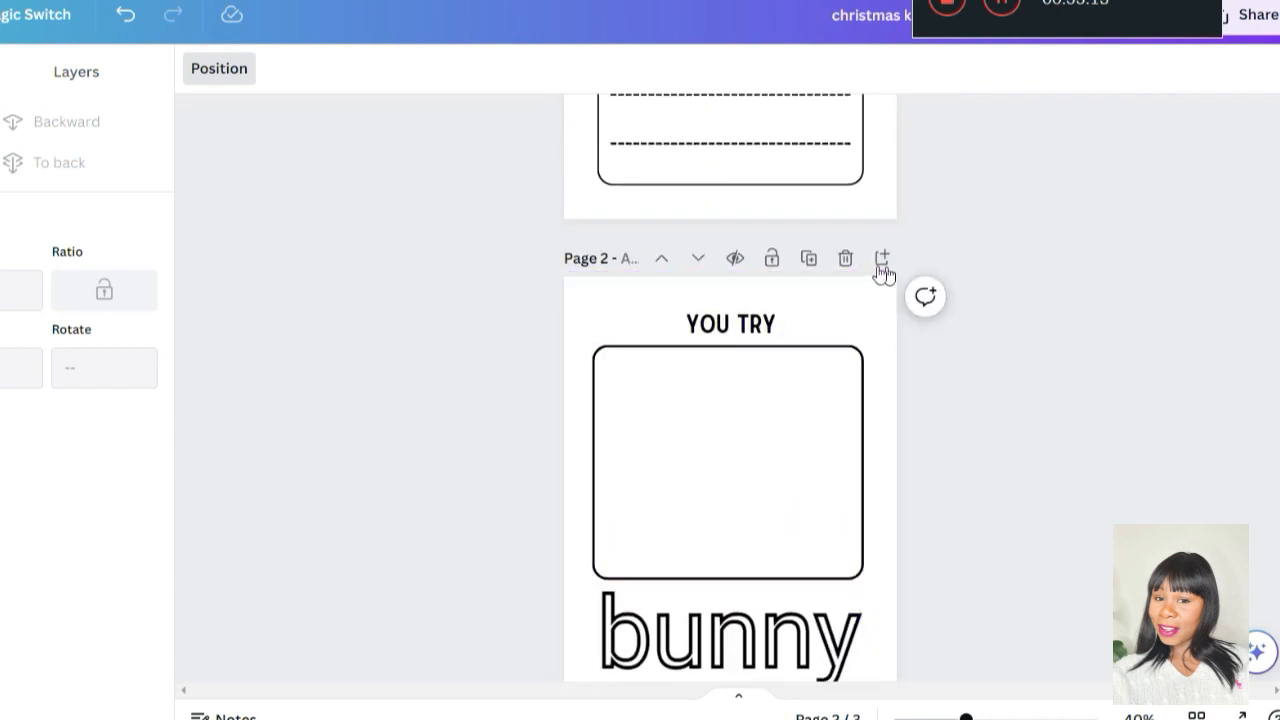
left_click(809, 258)
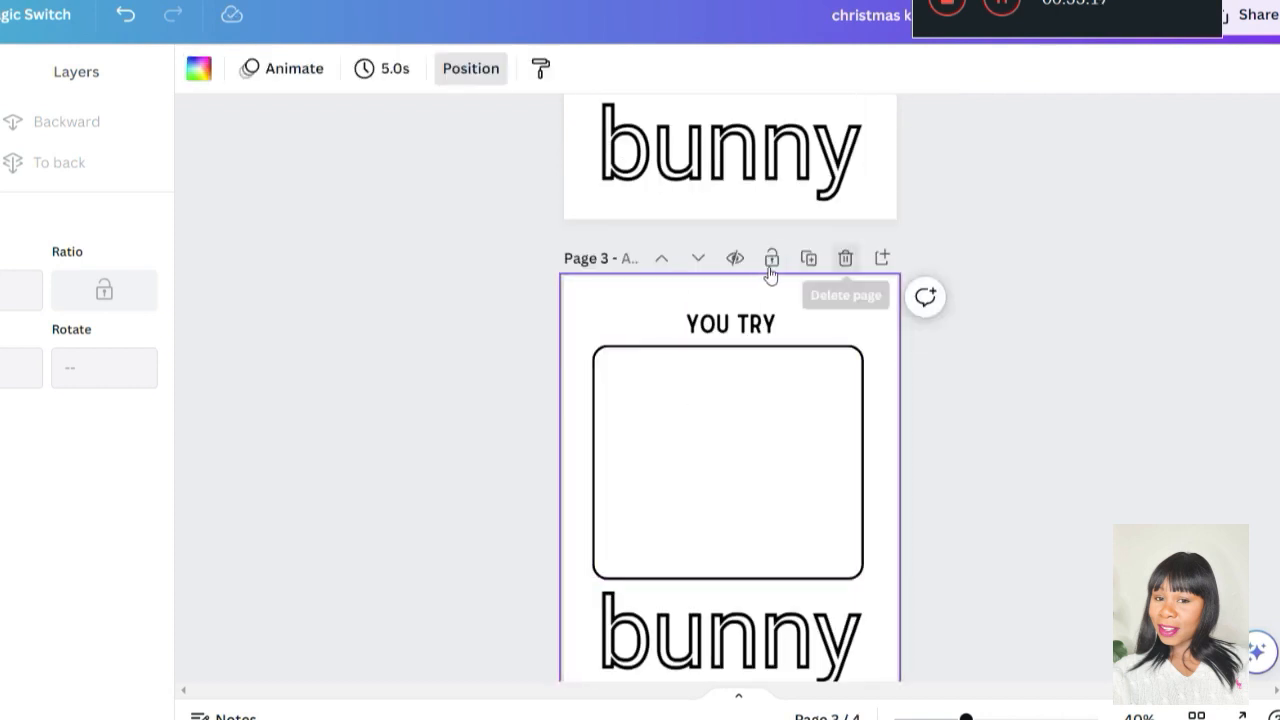
scroll(888, 512, "down", 3)
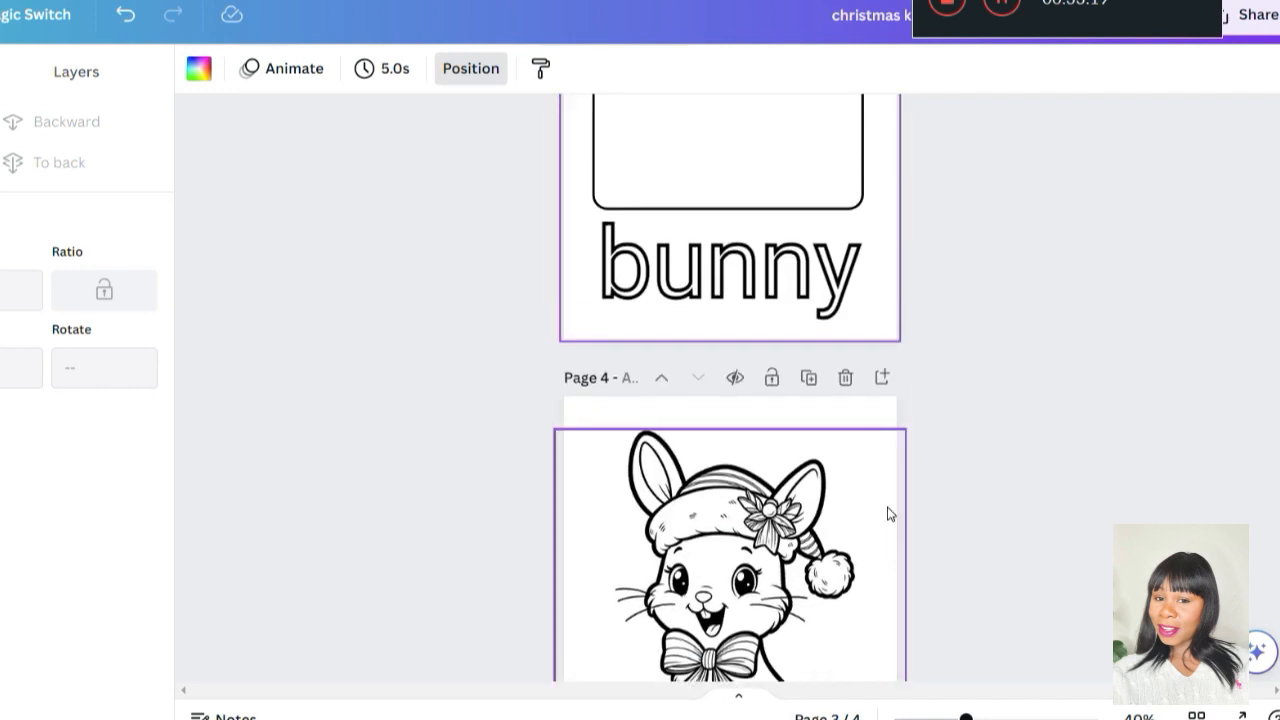
scroll(886, 514, "up", 4)
left_click(705, 258)
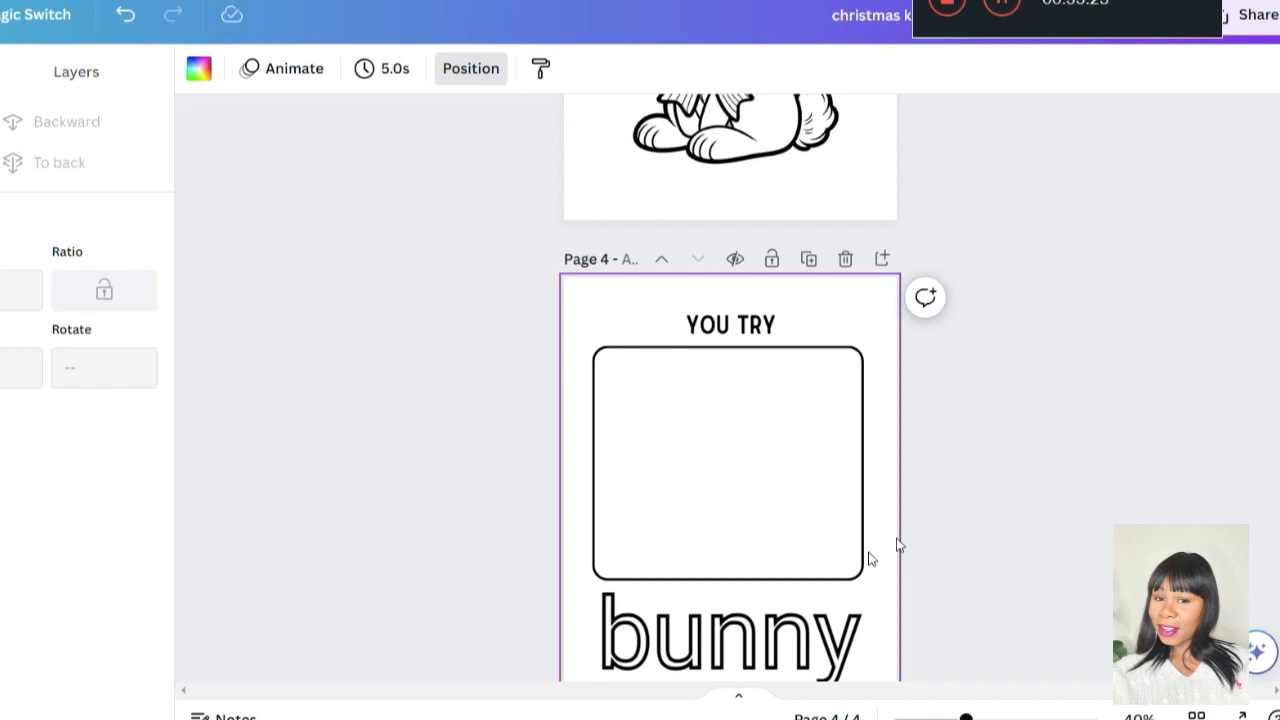
Replace the outlined word "bunny" on page 4 with "Squirrel" and clear the selection.
left_click(786, 630)
scroll(812, 607, "down", 1)
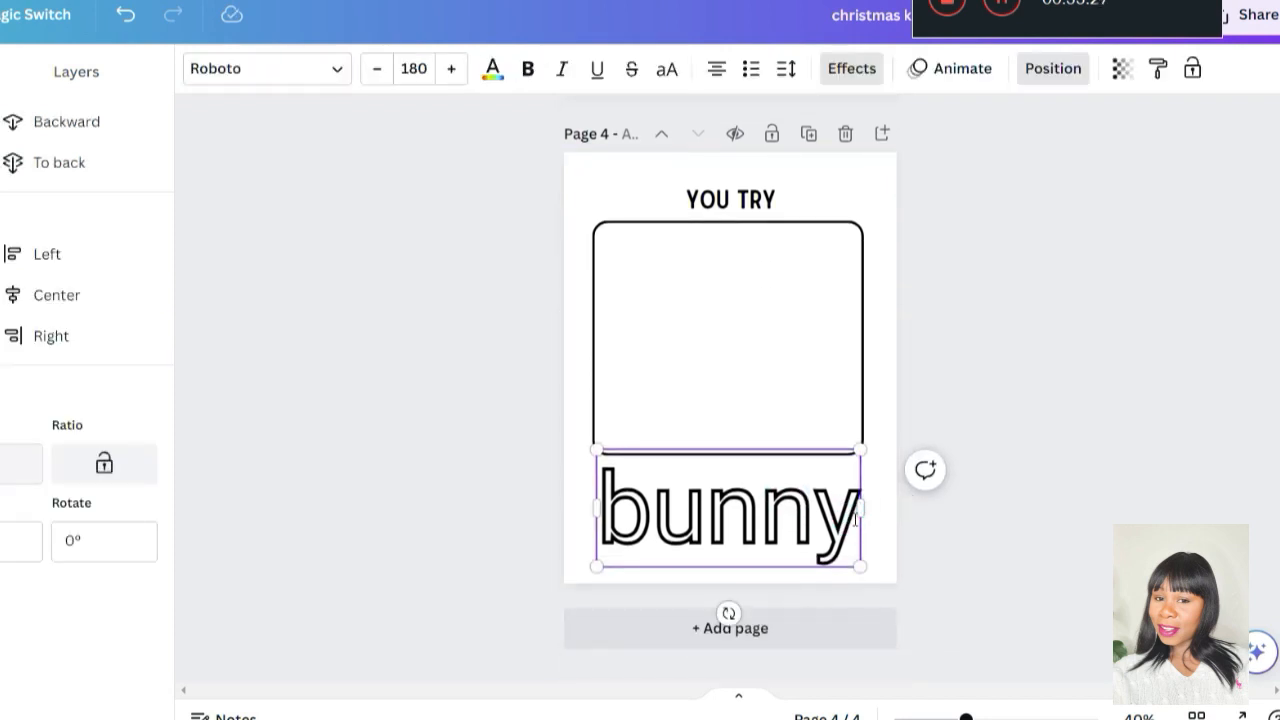
double_click(857, 517)
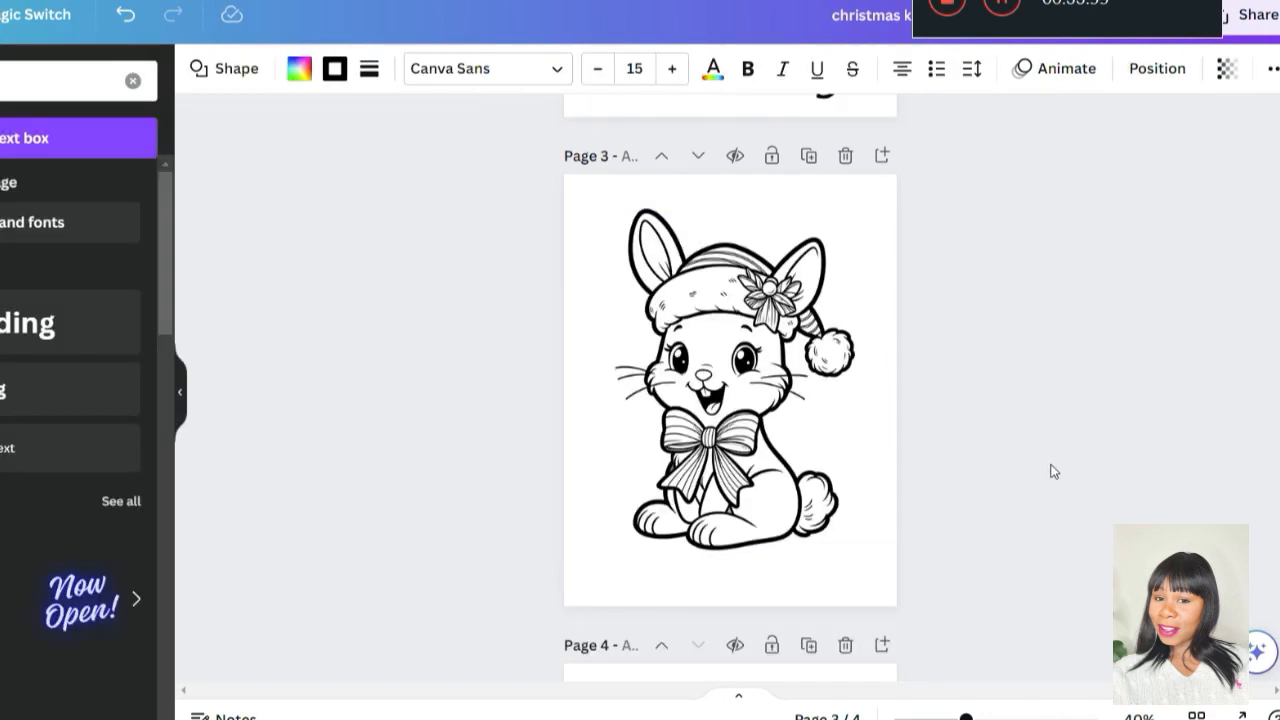
scroll(1050, 472, "down", 3)
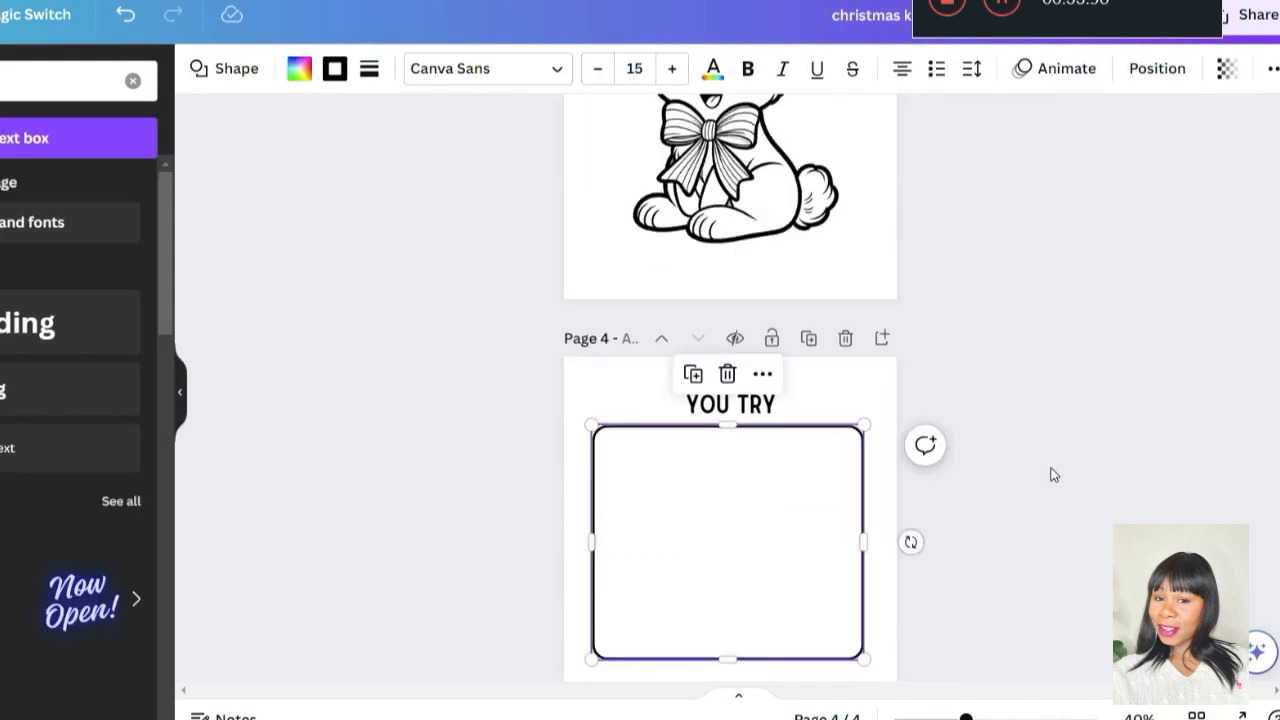
scroll(1050, 475, "down", 2)
left_click(986, 574)
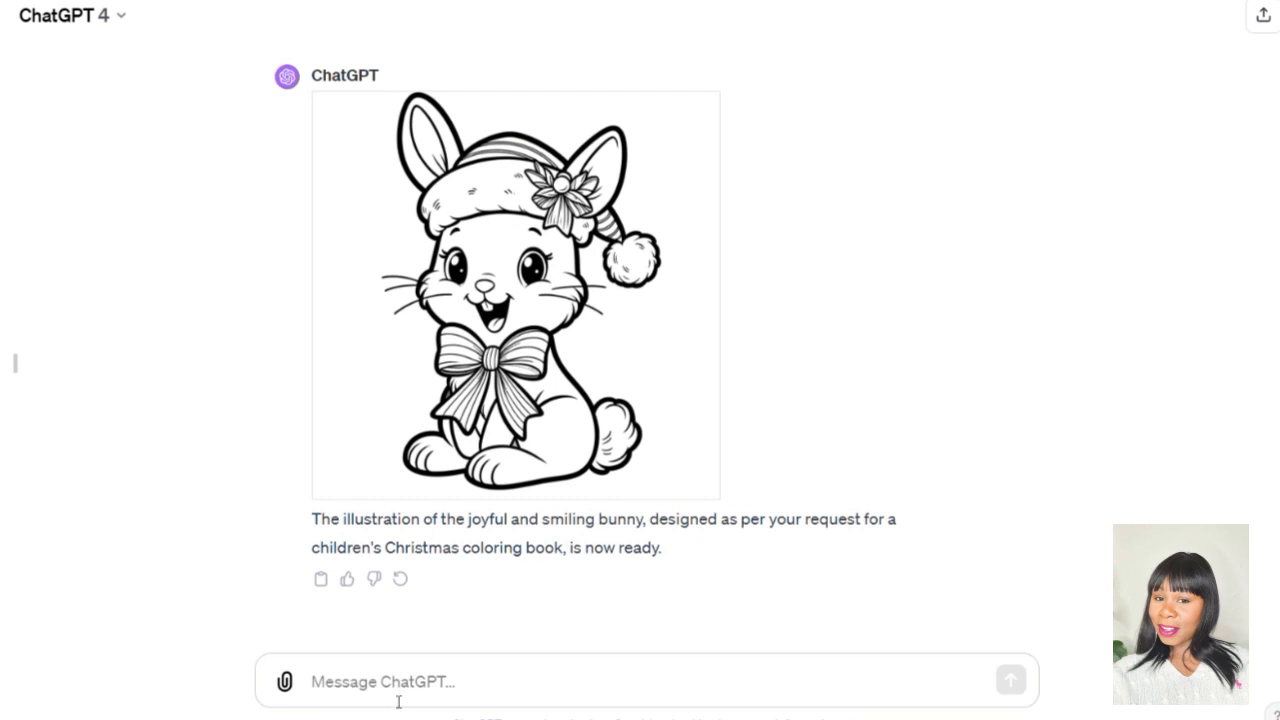
Reuse the bunny coloring page prompt as a new ChatGPT message, replacing the word "bunny" so it describes a squirrel.
left_click(409, 680)
key("ctrl+v")
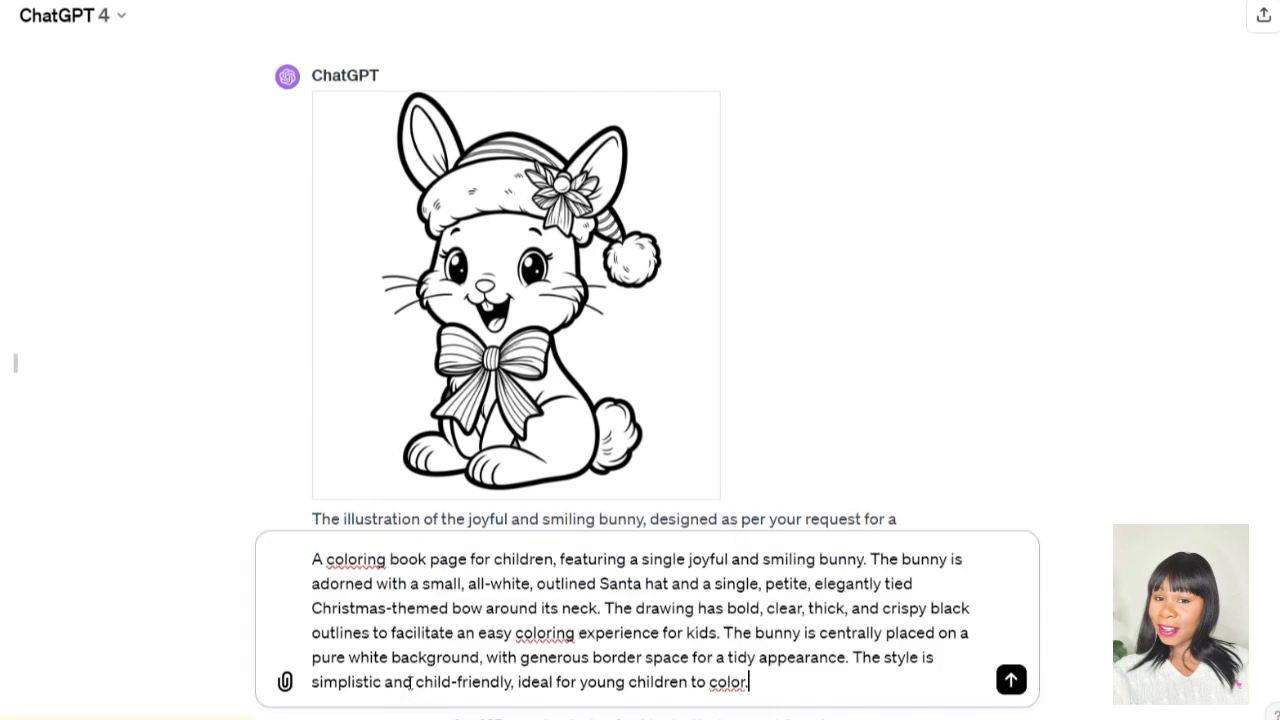
scroll(409, 682, "down", 2)
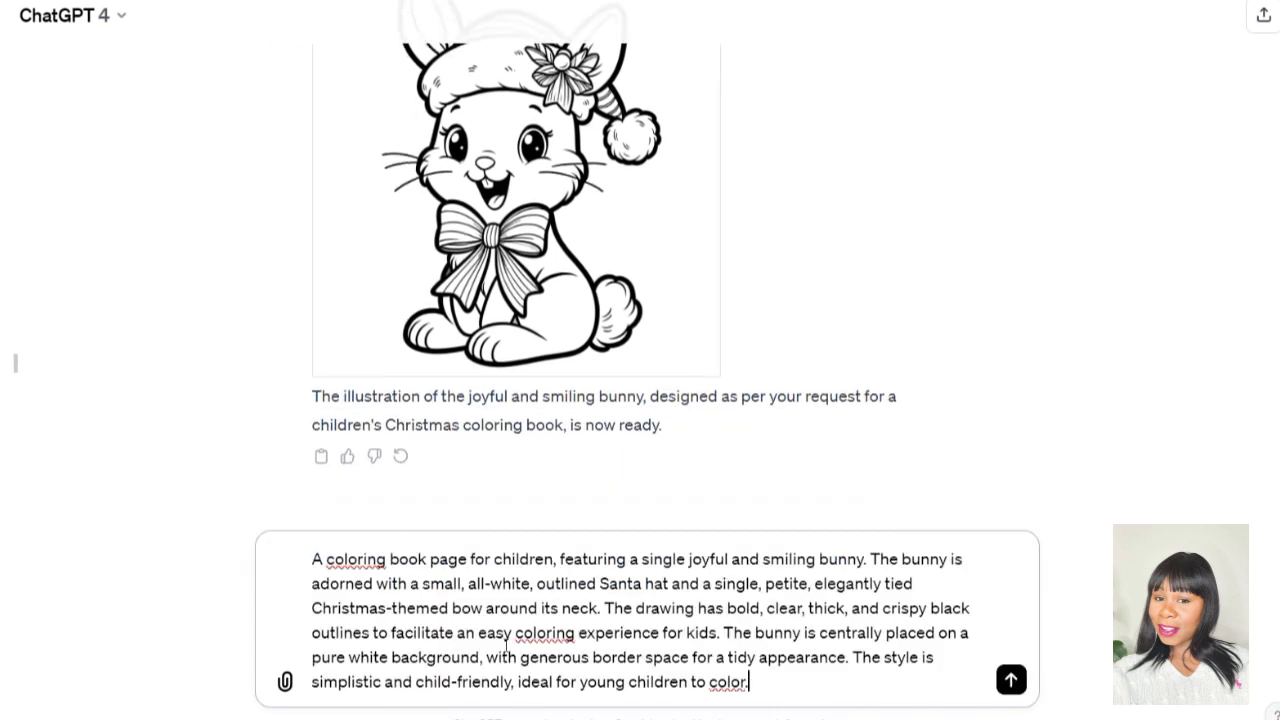
left_click(866, 561)
key("BackSpace")
key("BackSpace")
key("BackSpace")
key("BackSpace")
key("BackSpace")
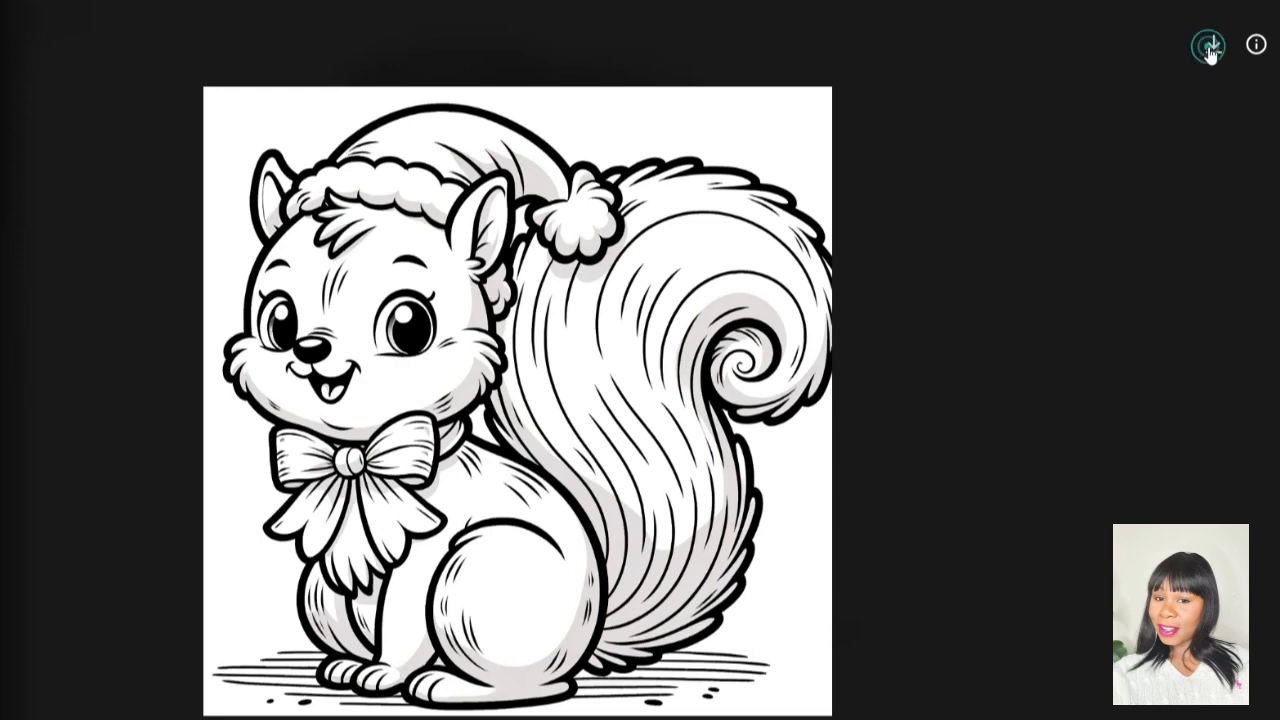
Download the generated squirrel illustration and return to the coloring book design in Canva.
left_click(1212, 48)
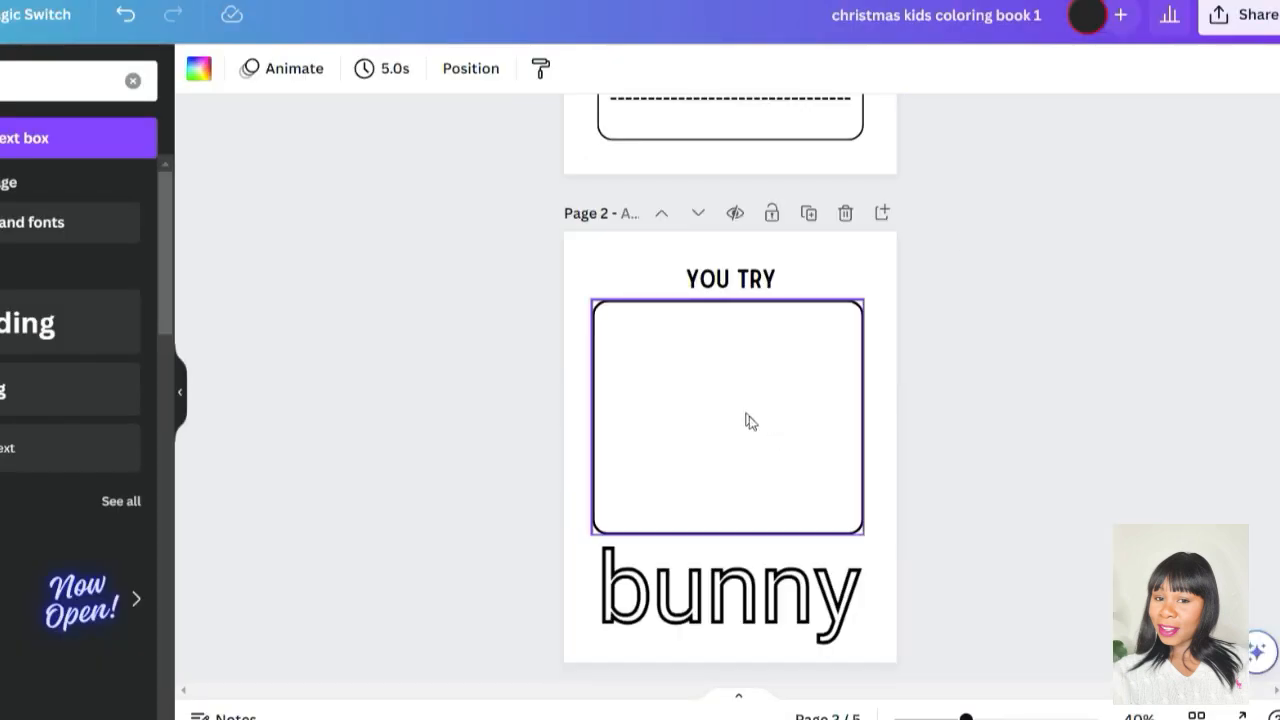
scroll(692, 482, "down", 5)
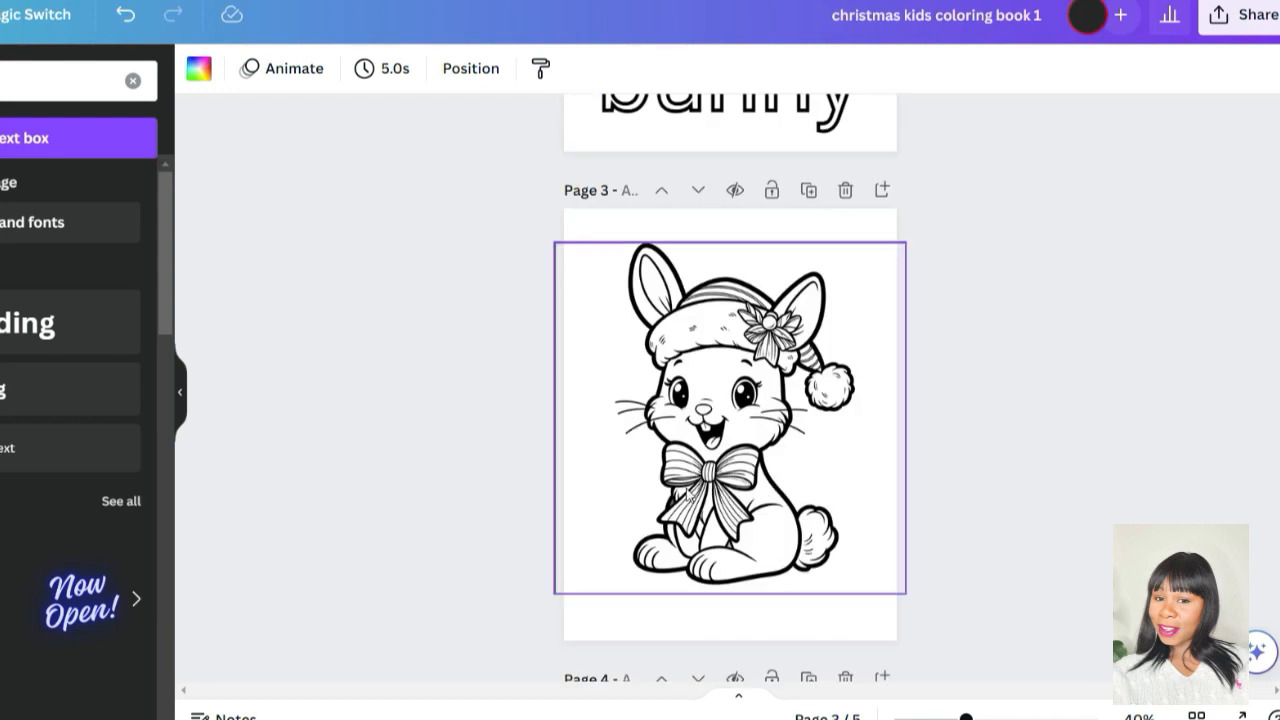
scroll(1095, 555, "down", 4)
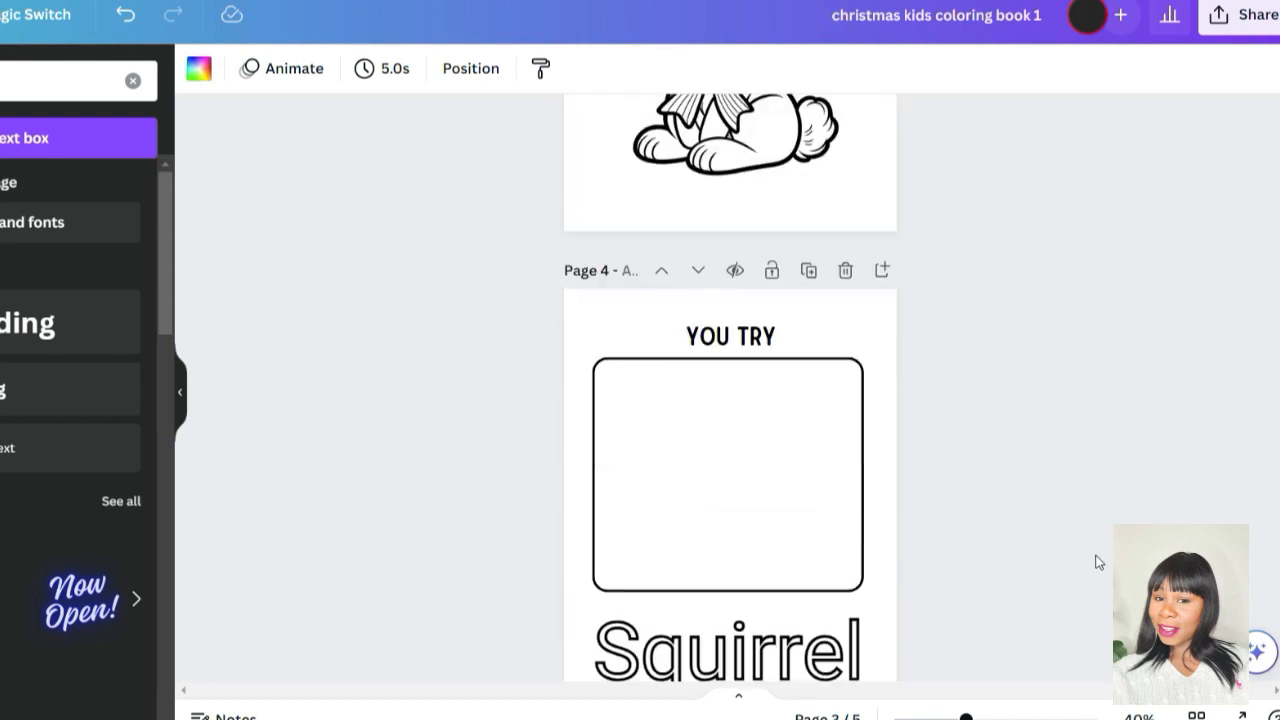
scroll(1098, 562, "down", 3)
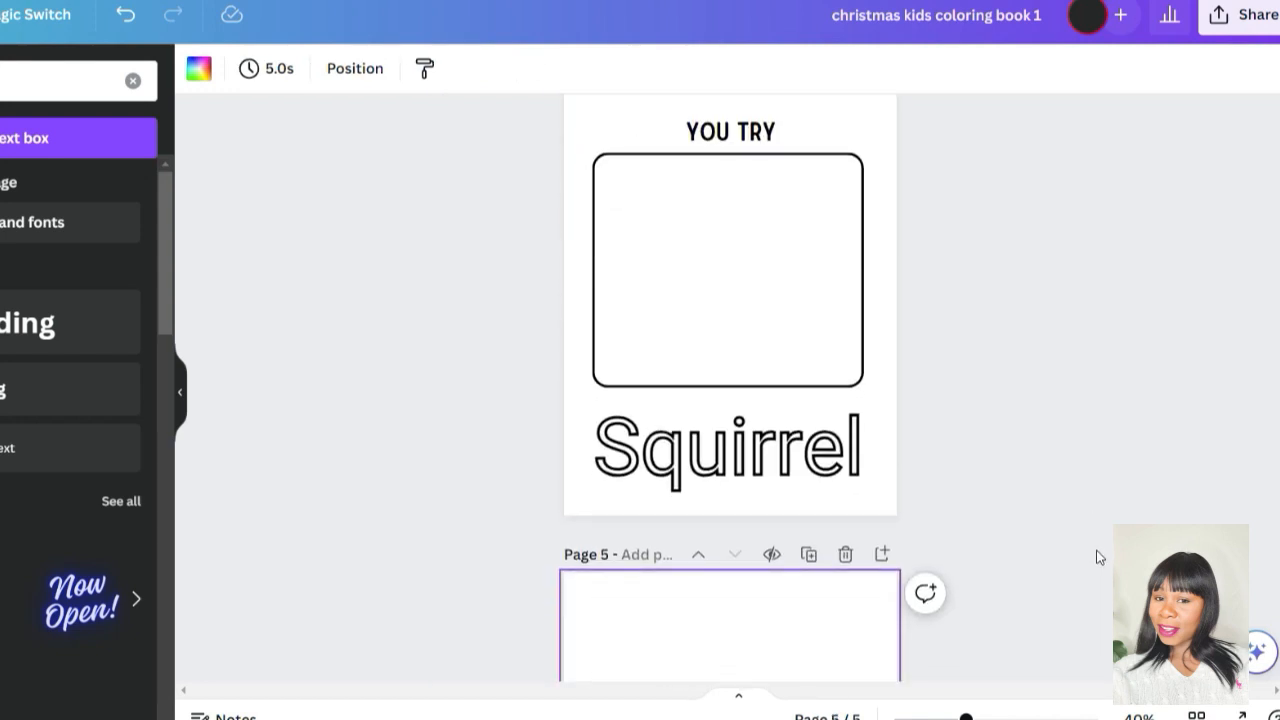
scroll(1098, 558, "up", 5)
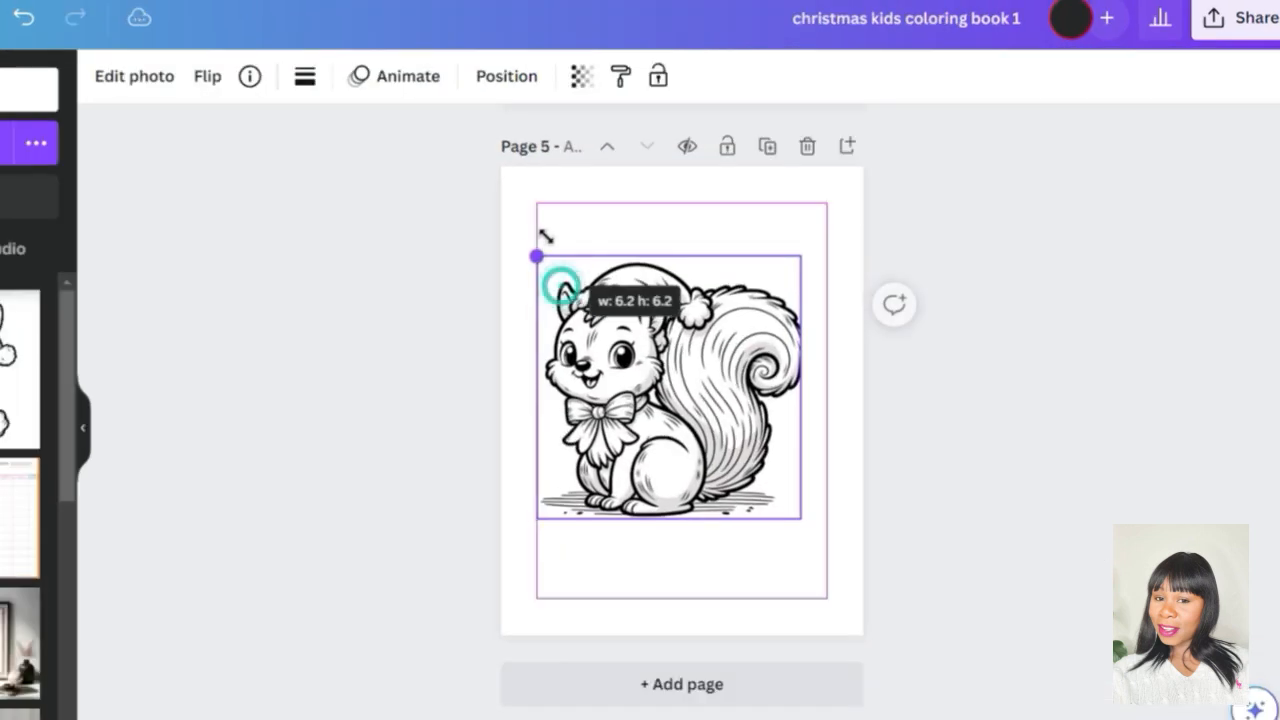
Place the squirrel illustration on page 5 and enlarge it to nearly the page width.
left_click_drag(543, 229, 541, 223)
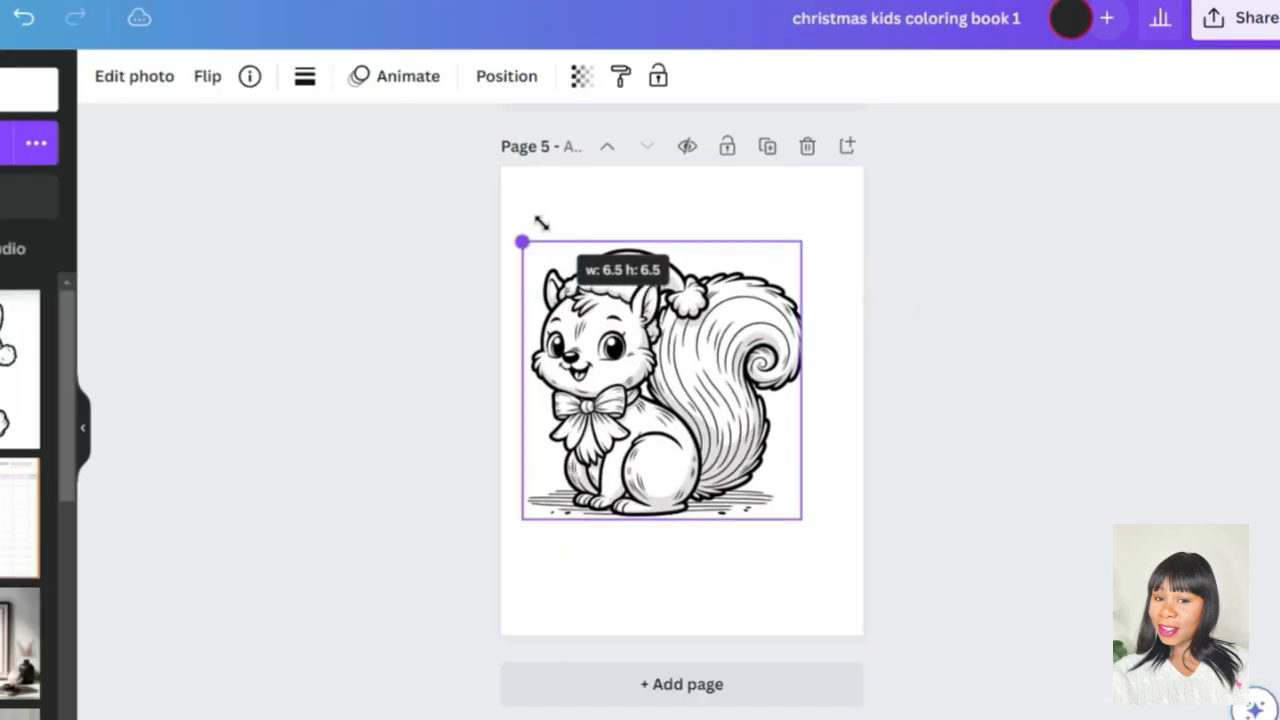
left_click_drag(800, 520, 806, 553)
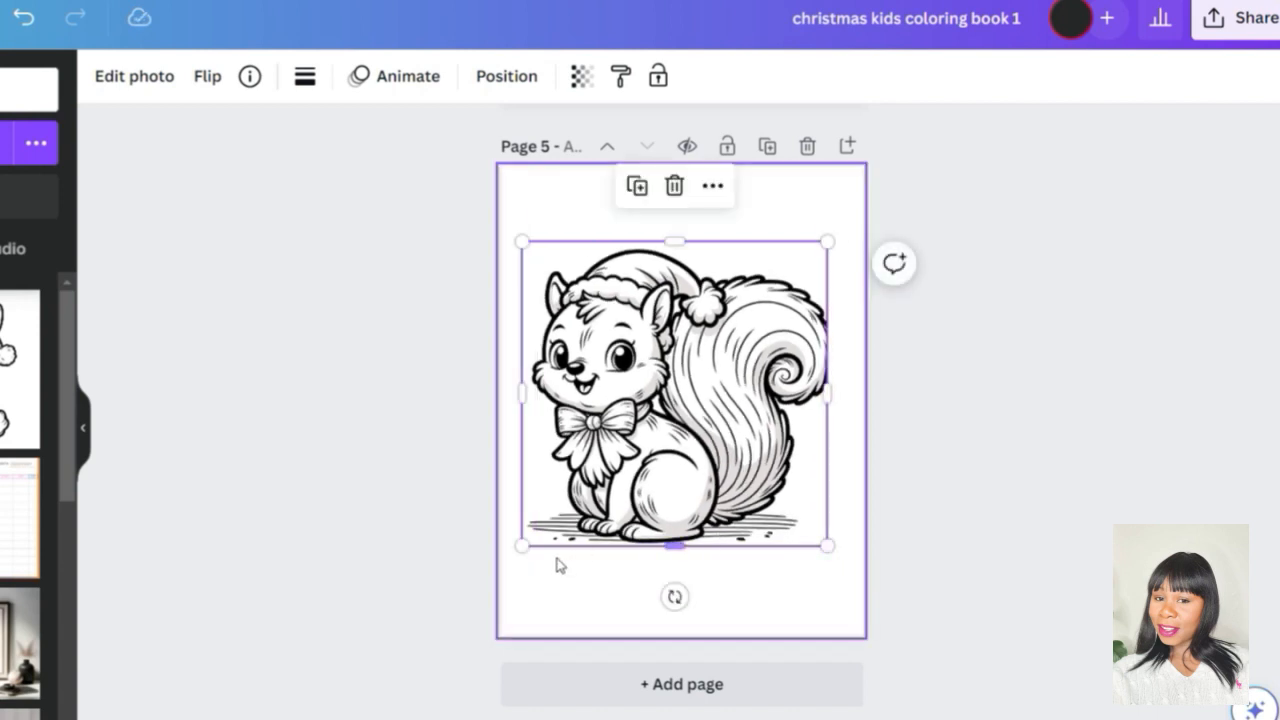
left_click_drag(520, 543, 518, 548)
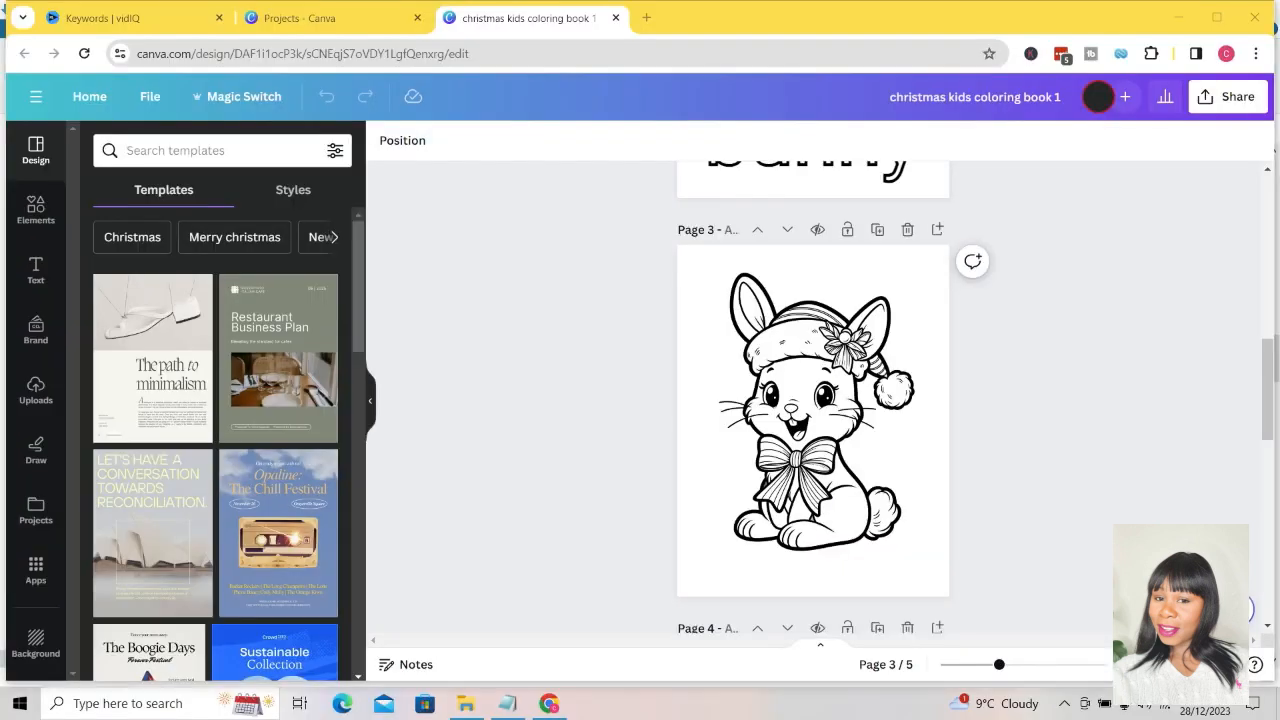
Open the design's download options and set the file type to PDF Print.
left_click(1228, 96)
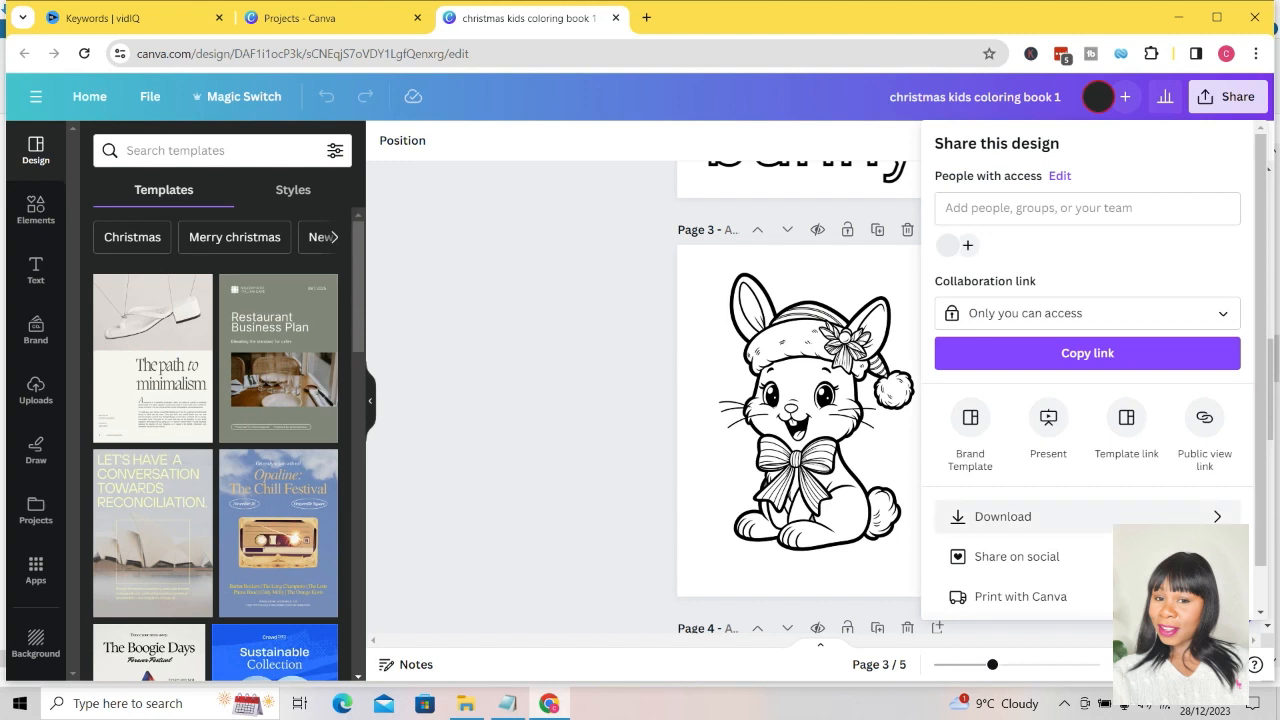
left_click(1050, 516)
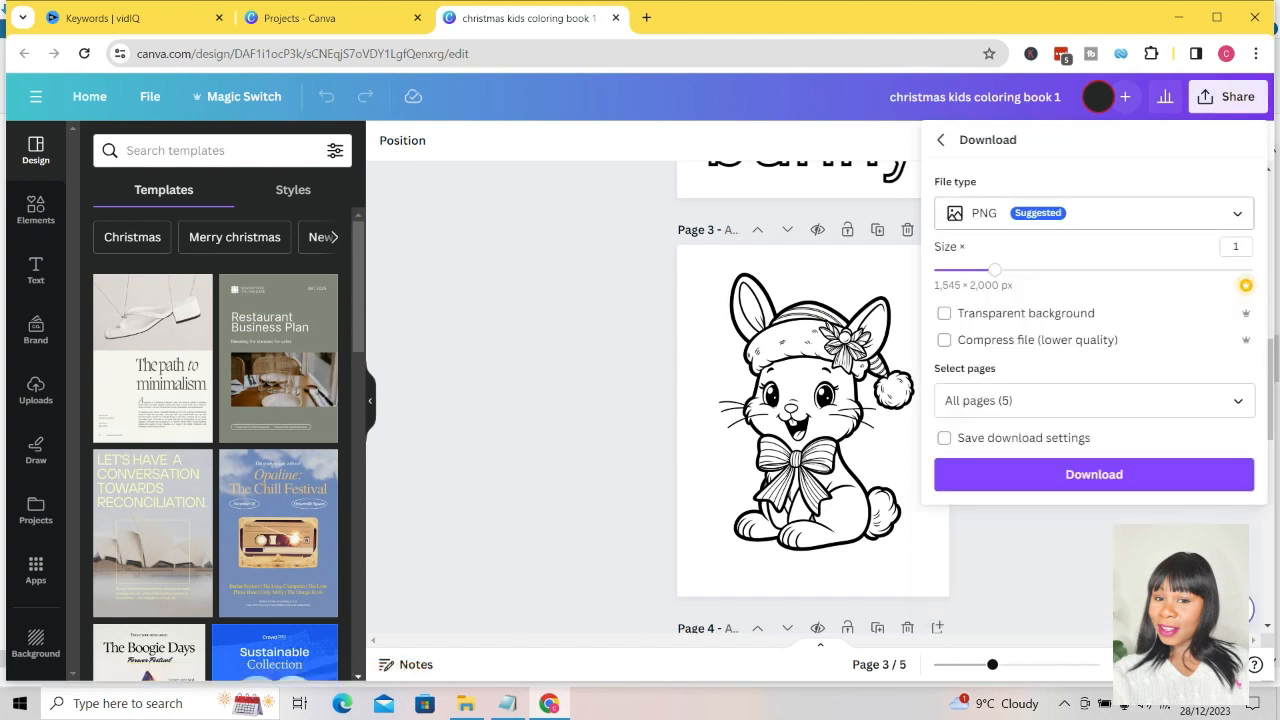
left_click(1094, 213)
left_click(1060, 412)
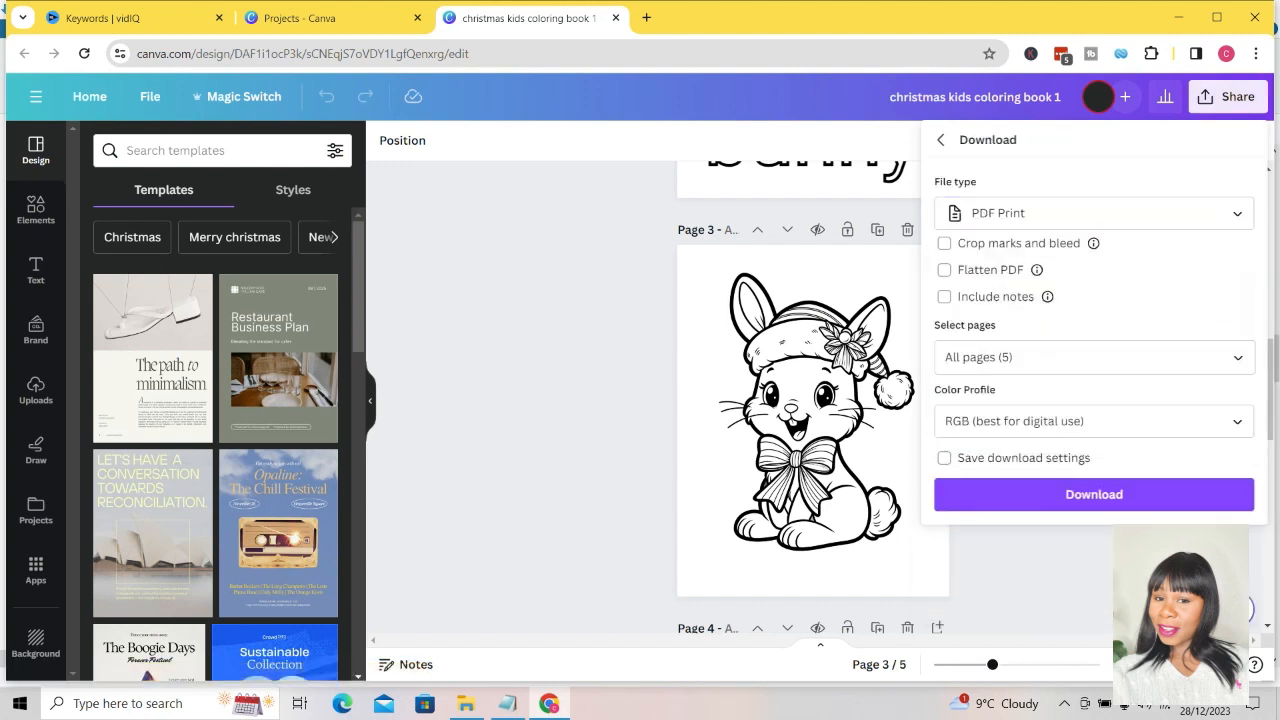